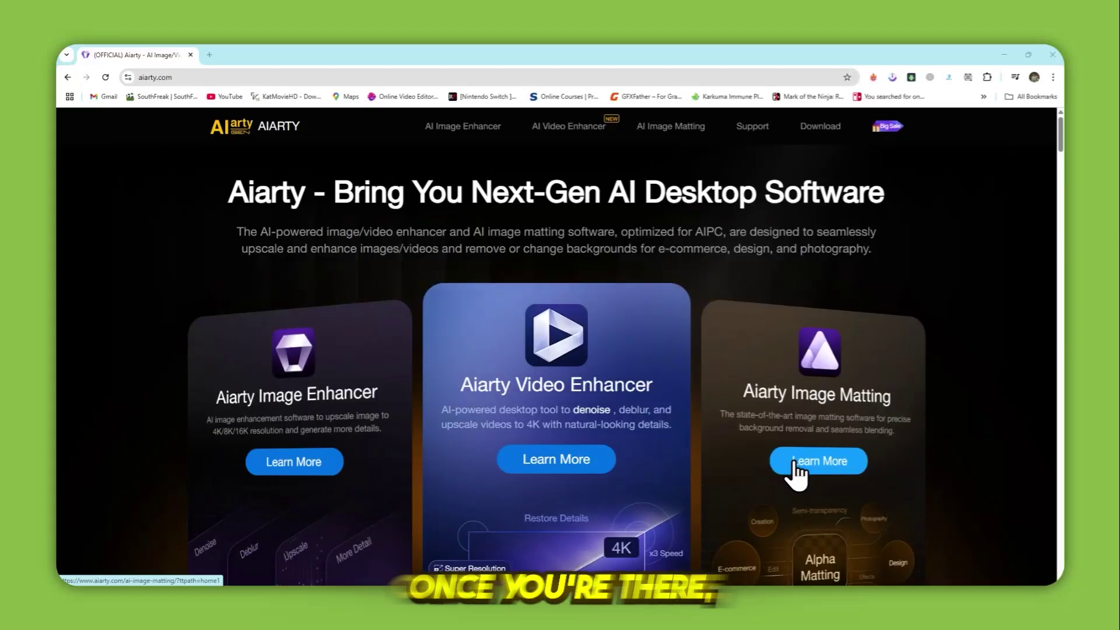
# Step: Scroll the aiarty.com page down to the Video Enhancer section
pyautogui.scroll(-8, 797, 473)
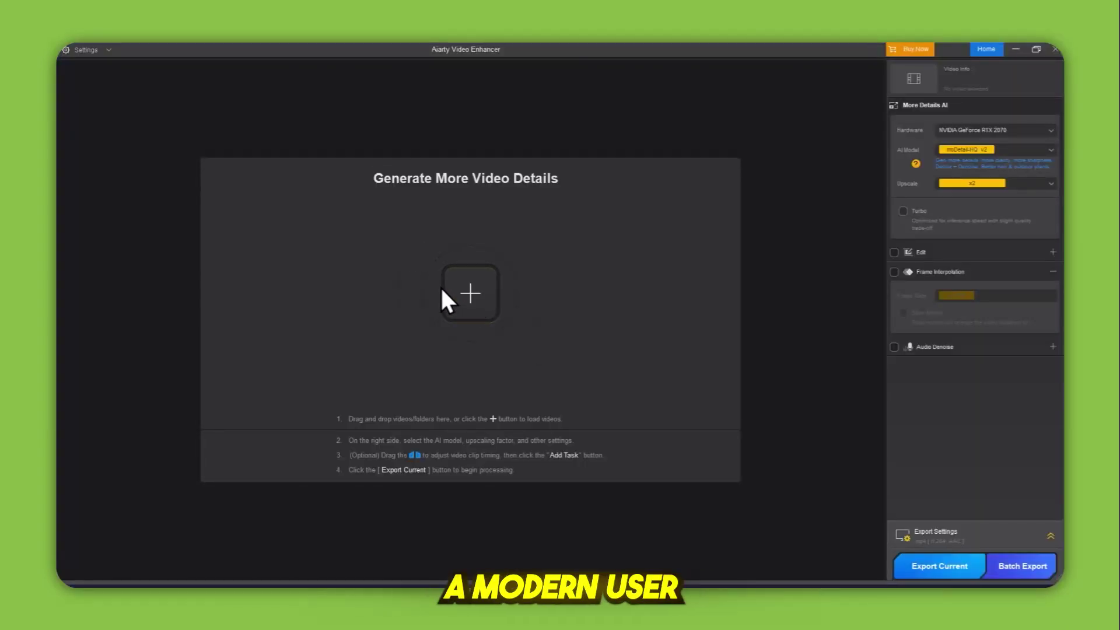
# Step: Glance at the settings, then load the orange-jacket video from the Downloads folder
pyautogui.click(85, 52)
pyautogui.click(129, 58)
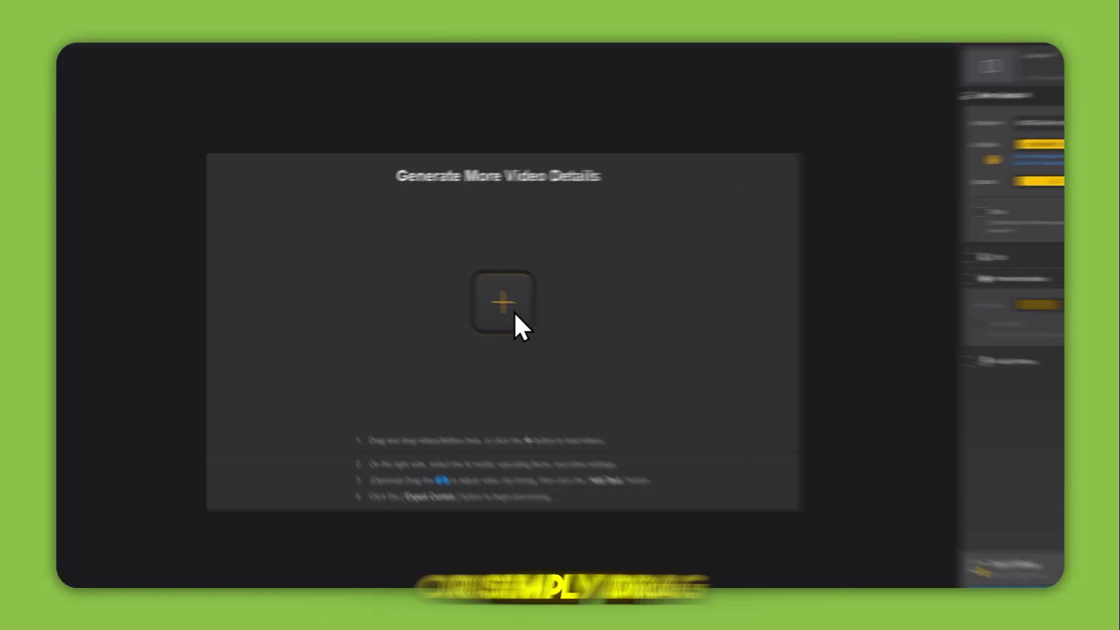
pyautogui.click(470, 293)
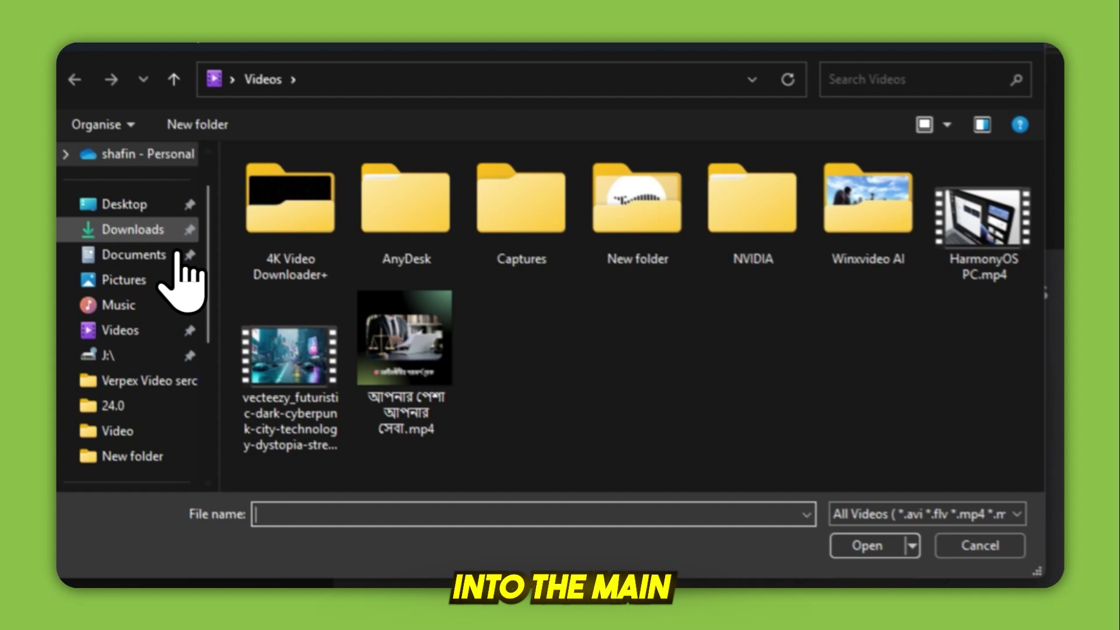
pyautogui.click(65, 94)
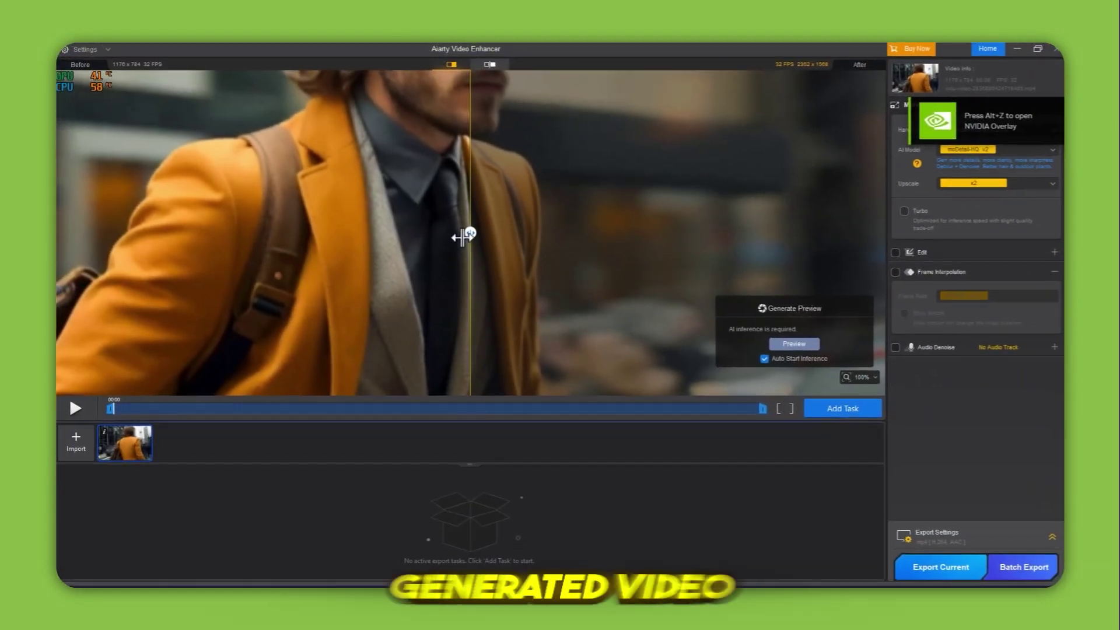
# Step: Compare the original and enhanced frames side by side and play the preview from 00:01
pyautogui.moveTo(462, 238); pyautogui.dragTo(672, 263)
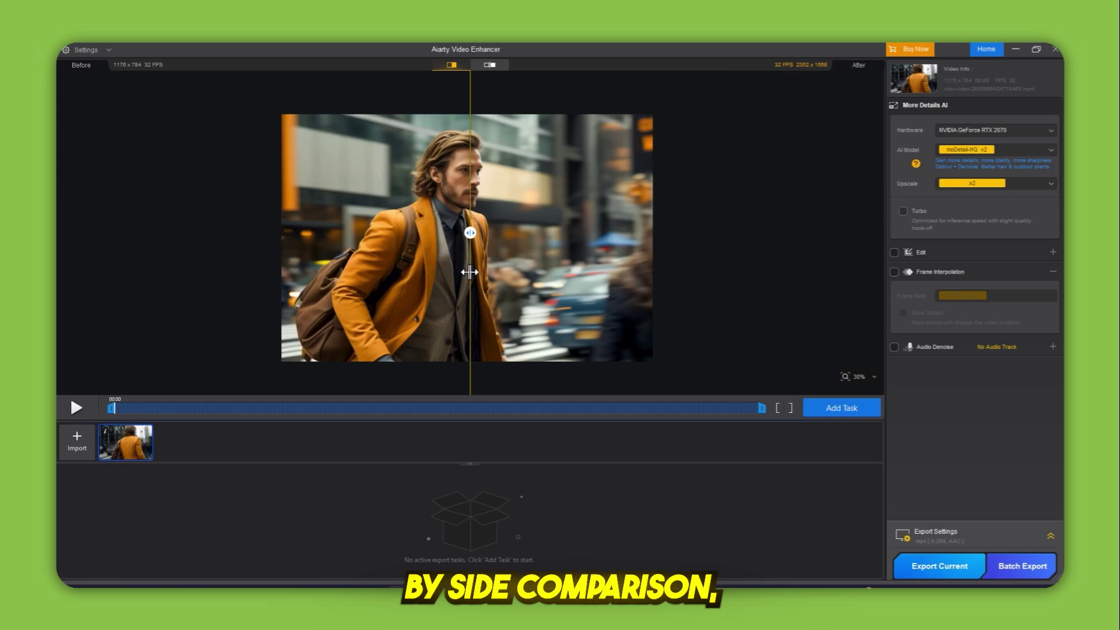
pyautogui.click(274, 409)
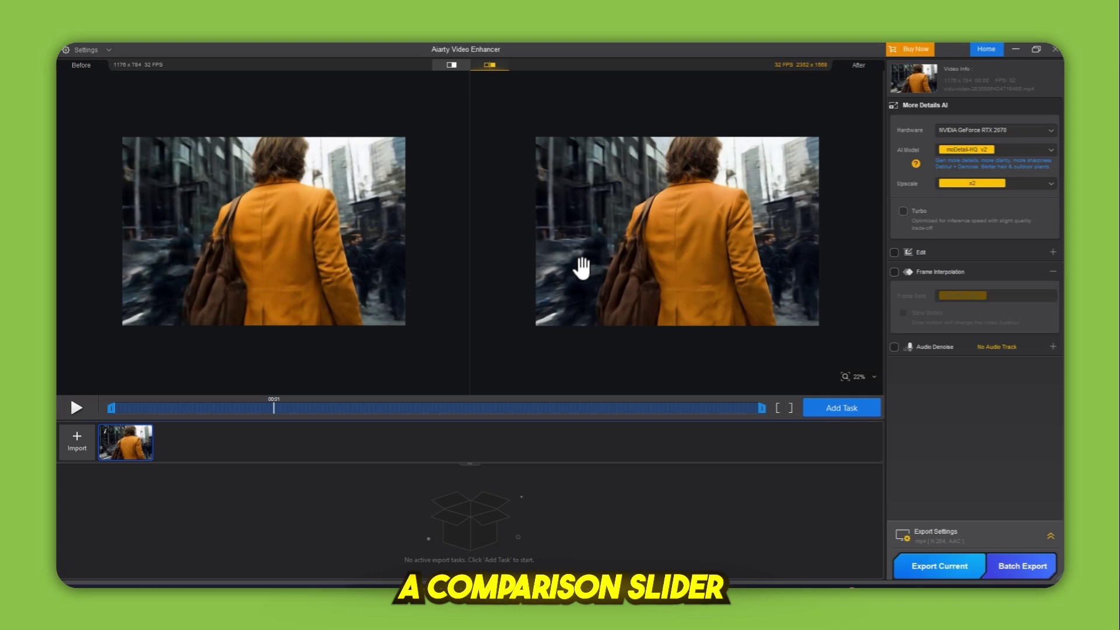
pyautogui.scroll(1, 579, 269)
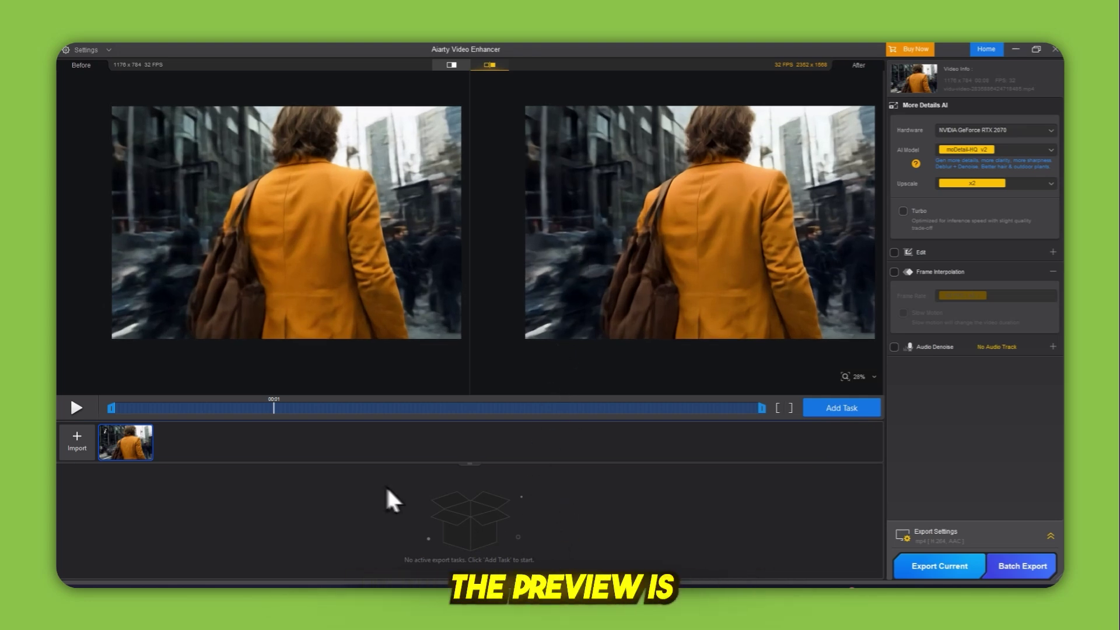
pyautogui.click(76, 408)
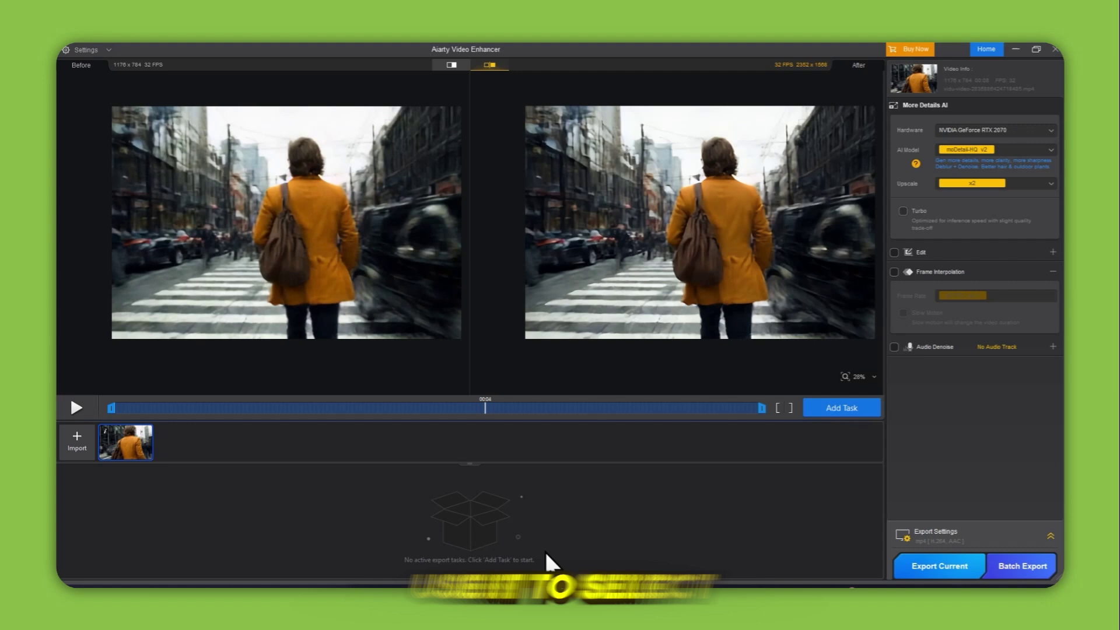
# Step: Trim the clip's preview range to run from 00:01 to 00:02
pyautogui.moveTo(764, 409); pyautogui.dragTo(562, 411)
pyautogui.moveTo(111, 409); pyautogui.dragTo(242, 427)
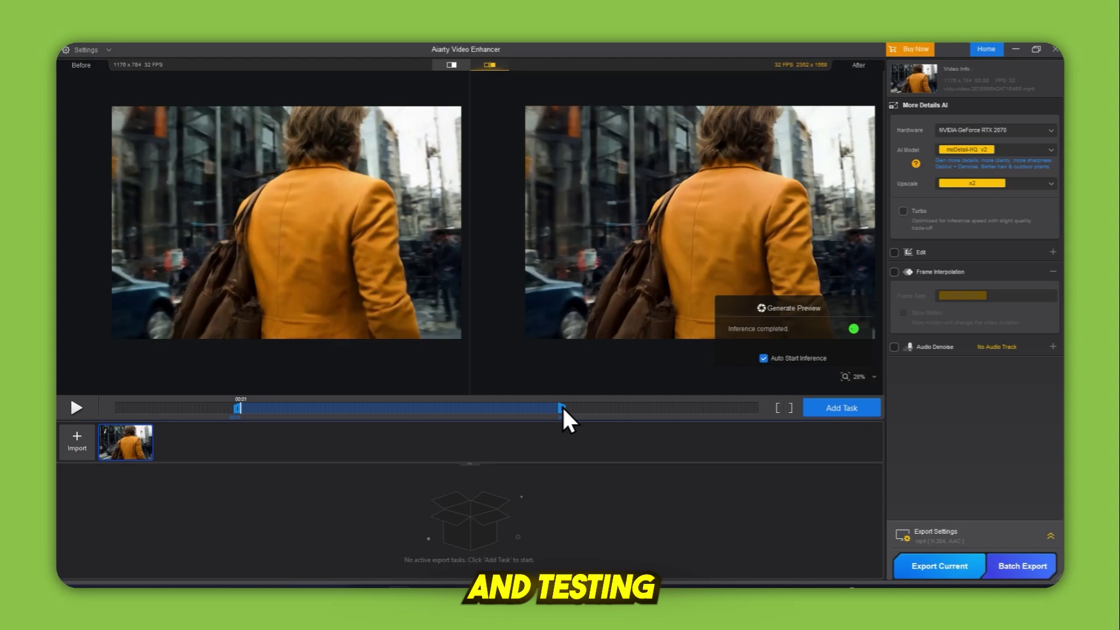
pyautogui.moveTo(566, 417); pyautogui.dragTo(344, 417)
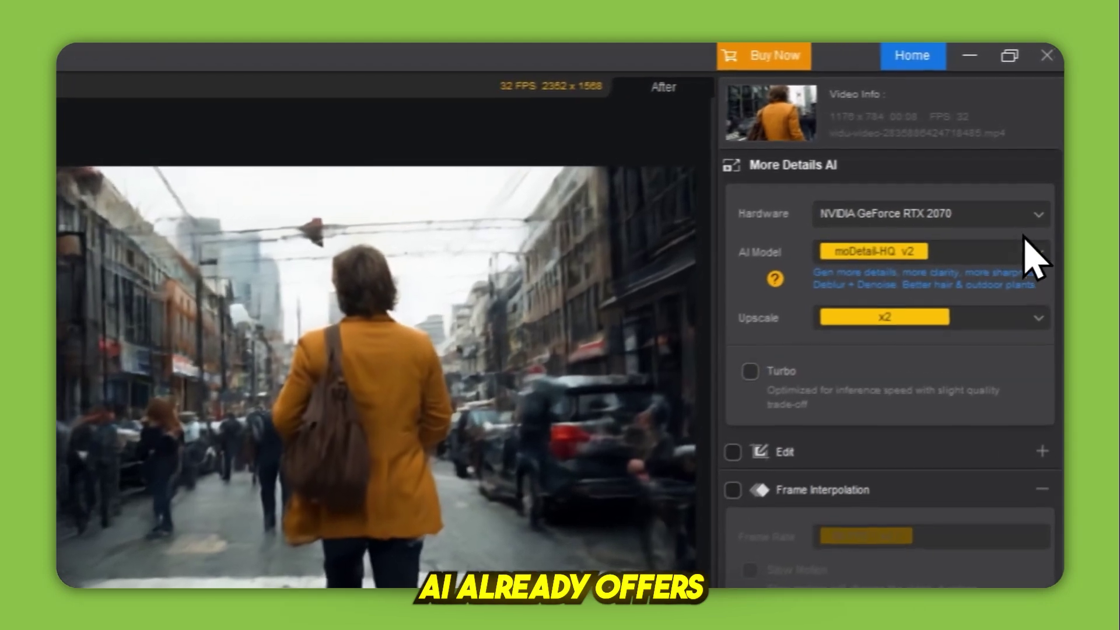
# Step: Pick Smooth-HQ v2 from the AI Model list in the More Details AI panel
pyautogui.click(1025, 258)
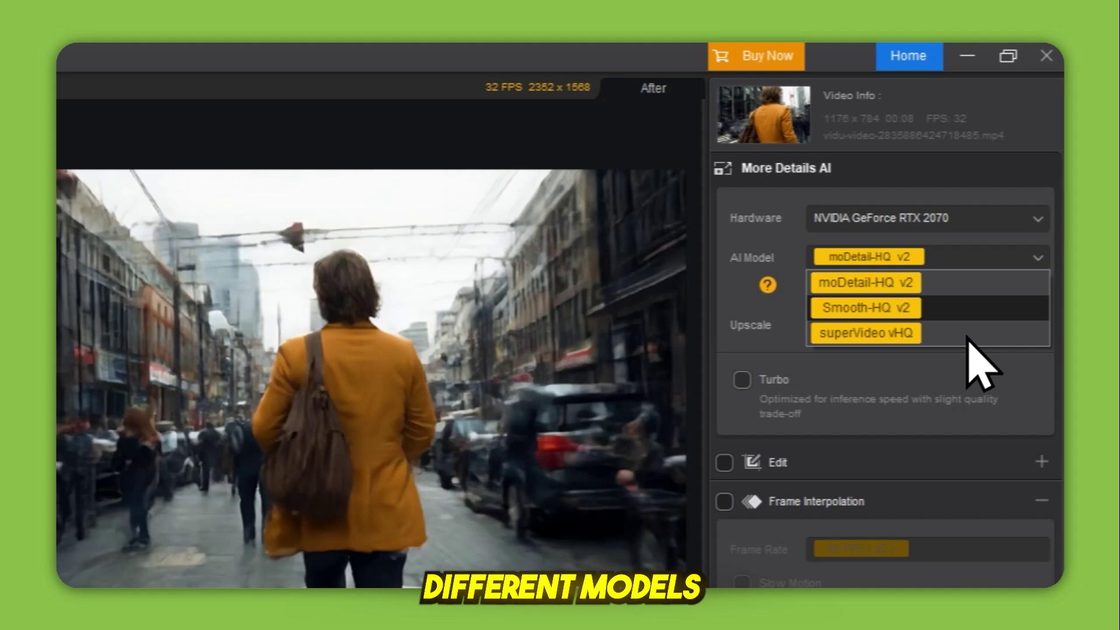
pyautogui.click(938, 309)
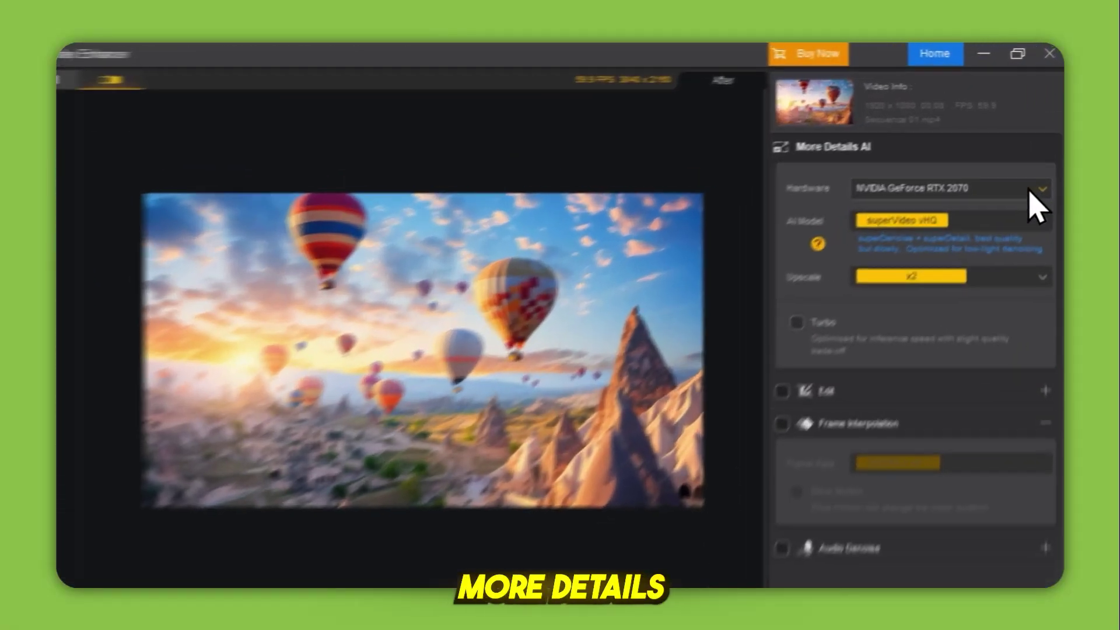
# Step: Keep the NVIDIA GeForce RTX 2070 as hardware and set the AI model to moDetail-HQ v2
pyautogui.click(1041, 131)
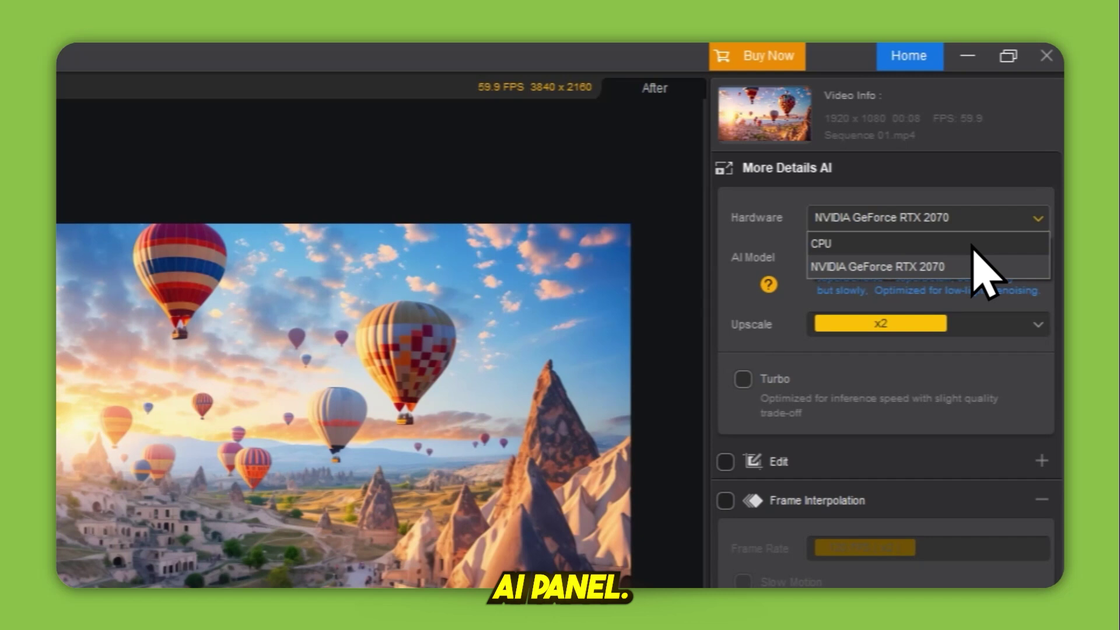
pyautogui.click(970, 265)
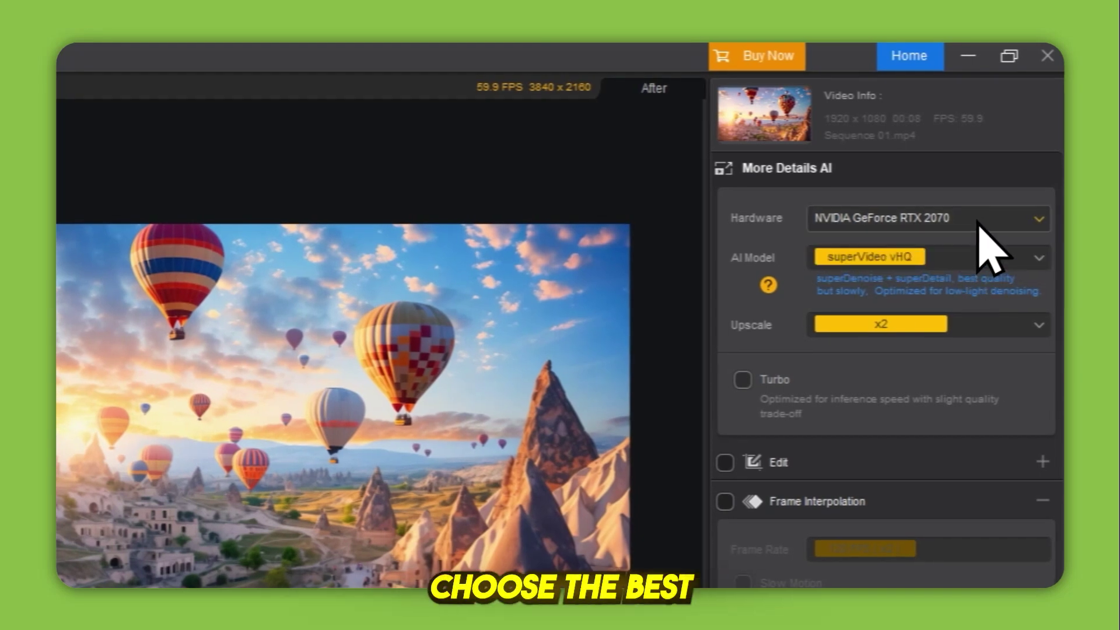
pyautogui.click(996, 260)
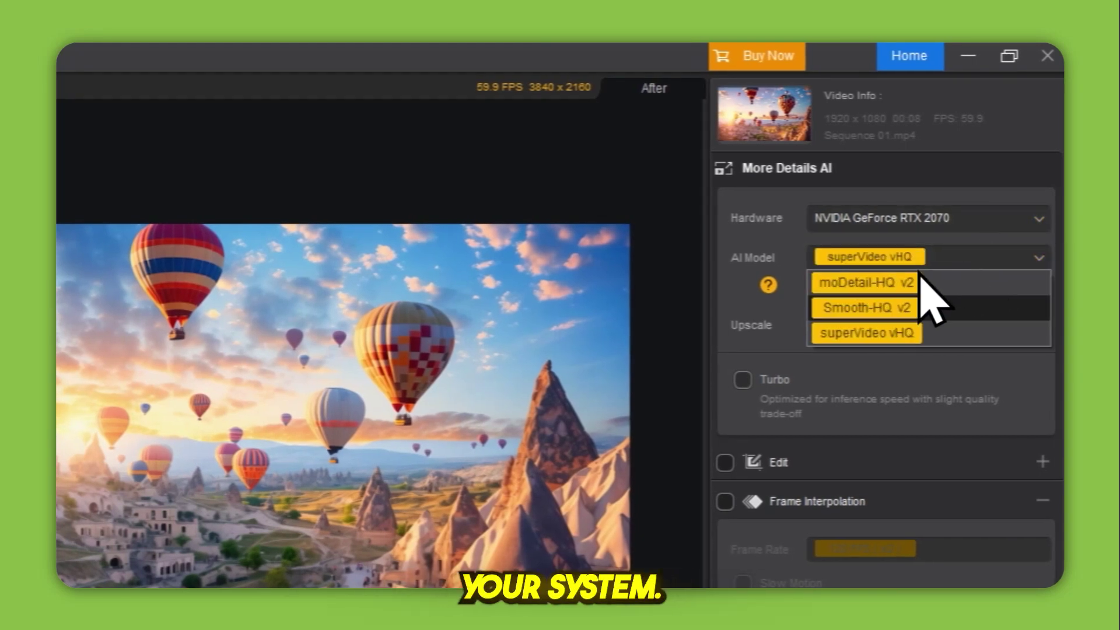
pyautogui.click(875, 283)
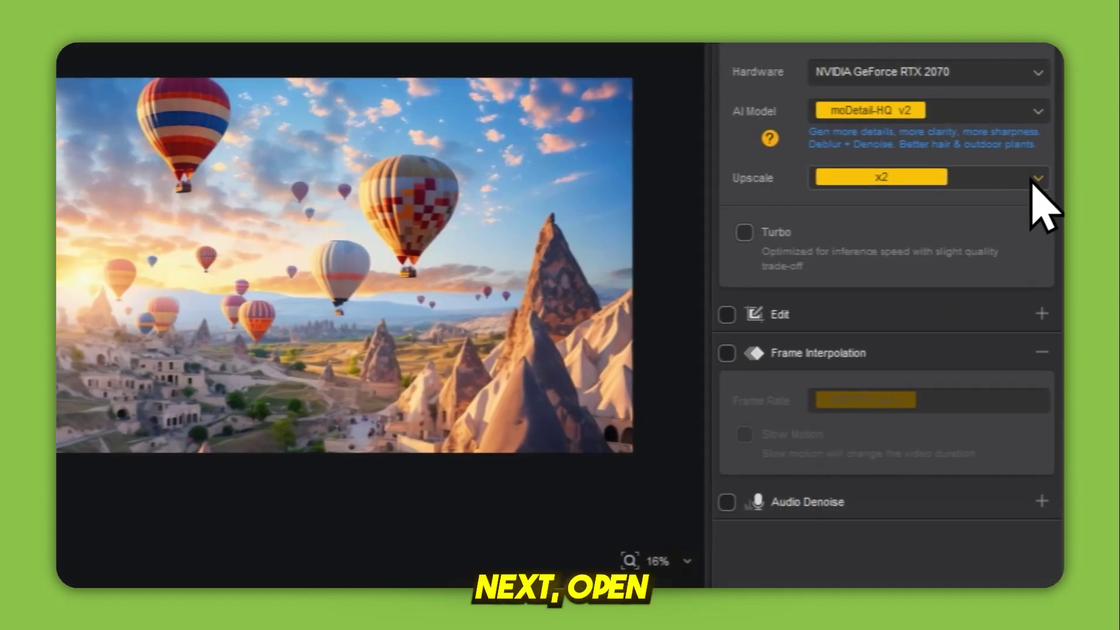
# Step: Keep upscaling at x2 and turn on Turbo processing
pyautogui.click(1049, 185)
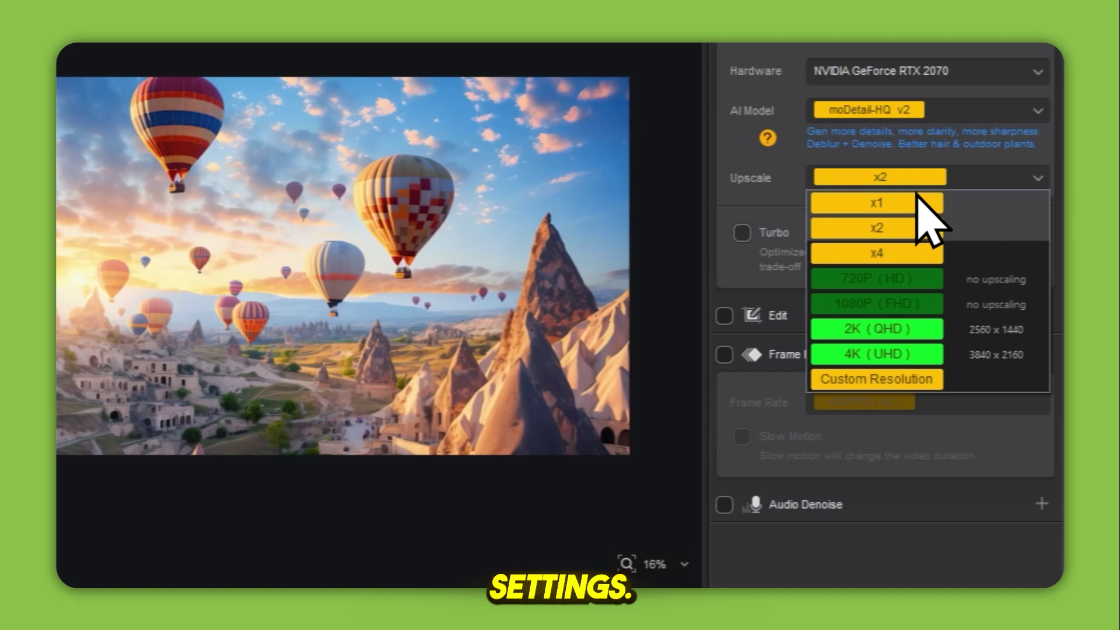
pyautogui.click(897, 228)
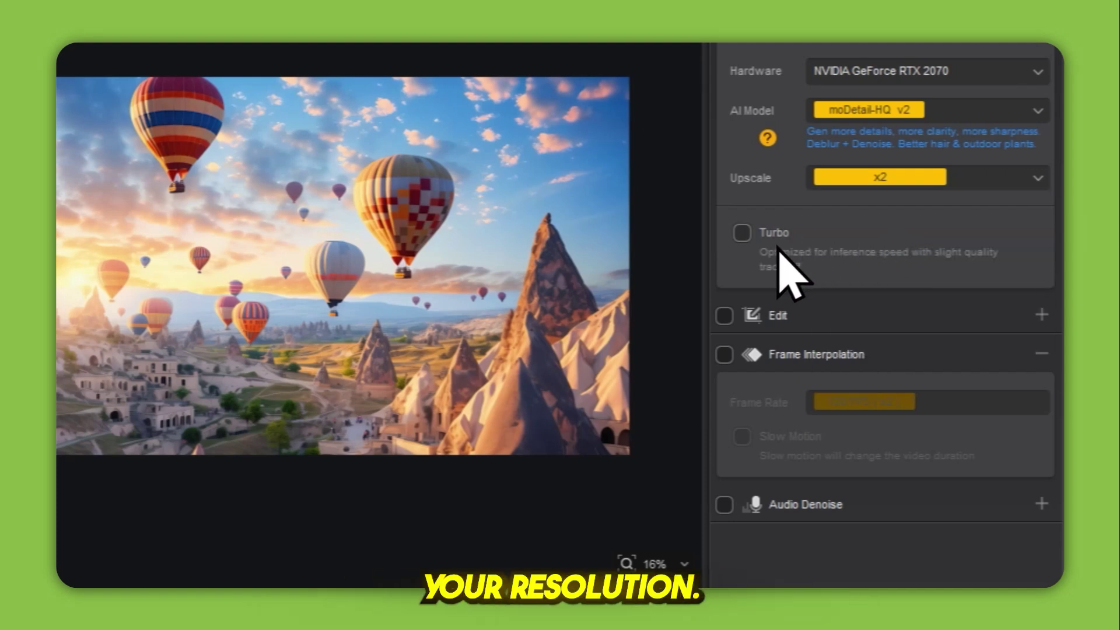
pyautogui.click(743, 233)
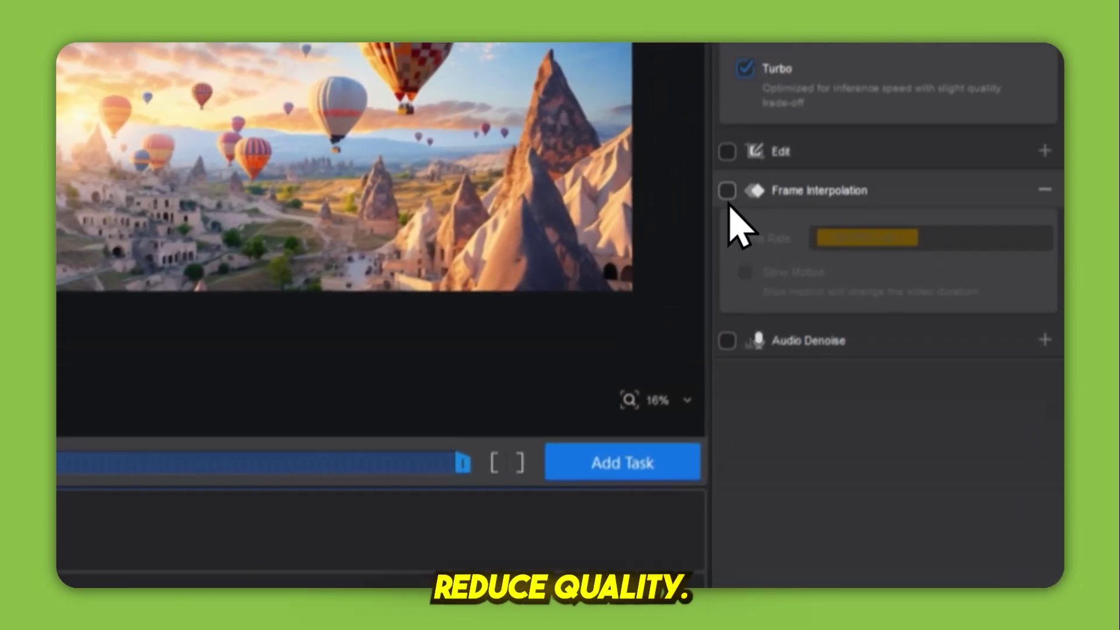
# Step: Enable Frame Interpolation at 60 FPS and turn on Audio Denoise
pyautogui.click(748, 131)
pyautogui.click(894, 283)
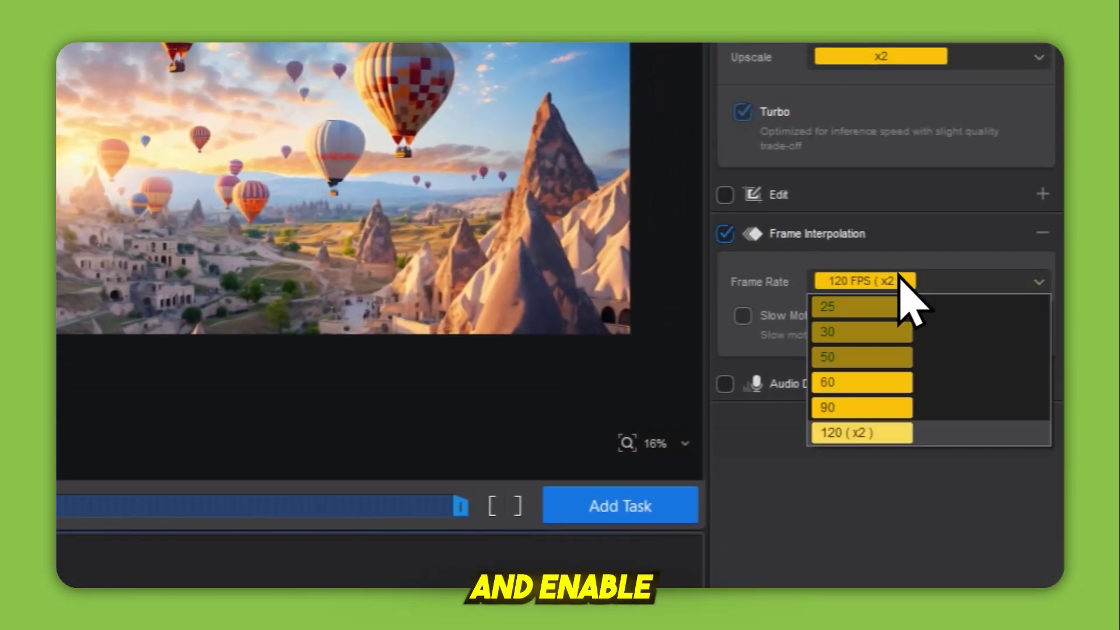
pyautogui.click(853, 383)
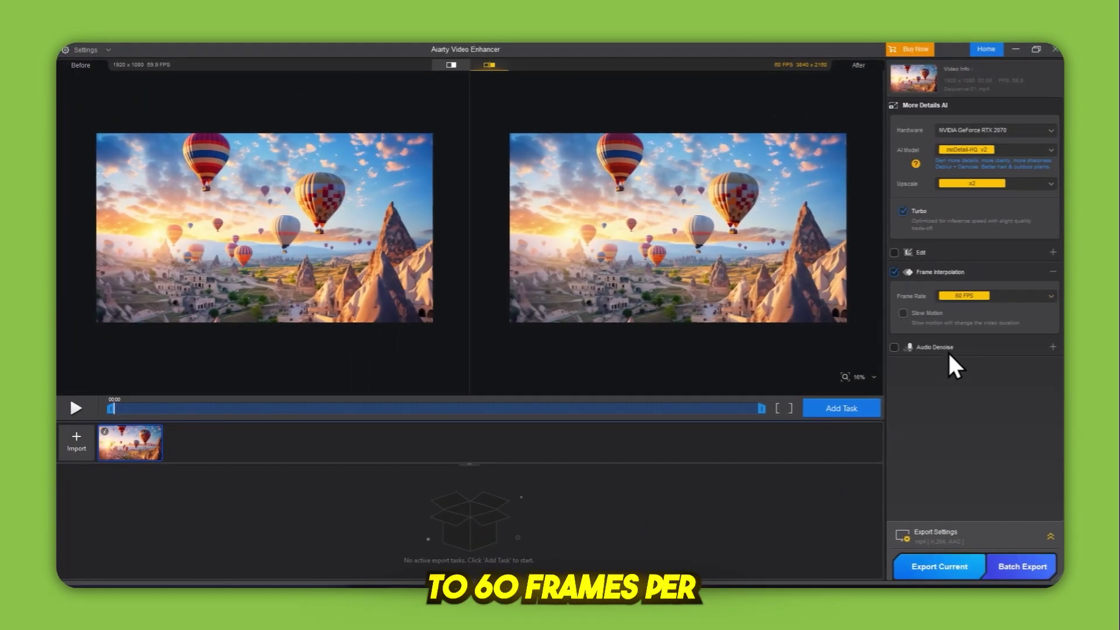
pyautogui.click(895, 348)
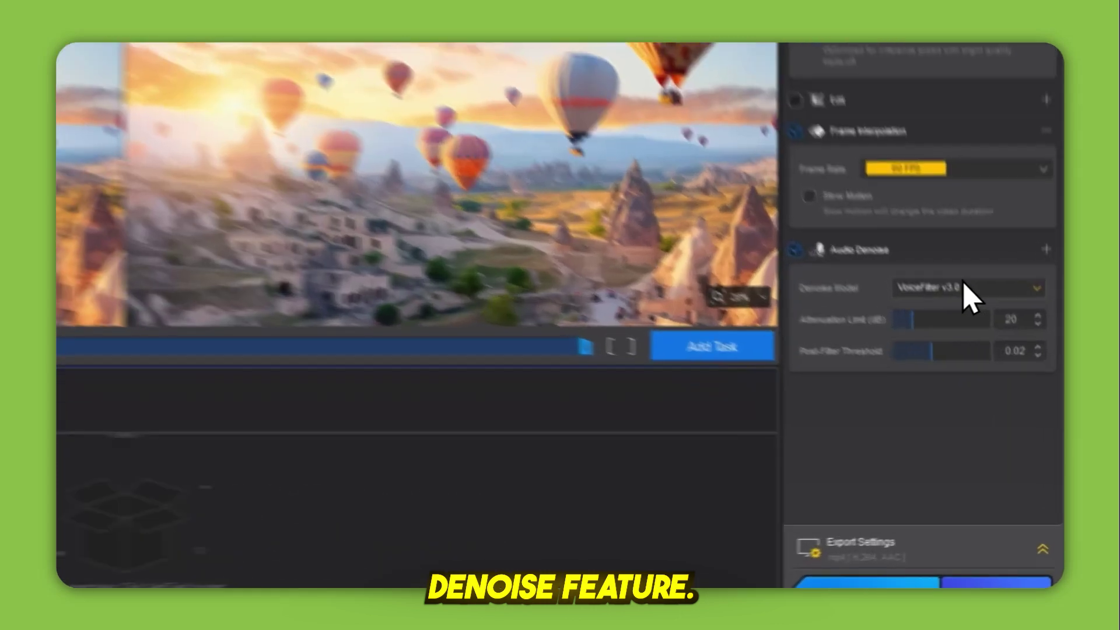
# Step: Keep VoiceFilter v3.0 as the denoise model and set the Attenuation Limit to 25 dB
pyautogui.click(1000, 371)
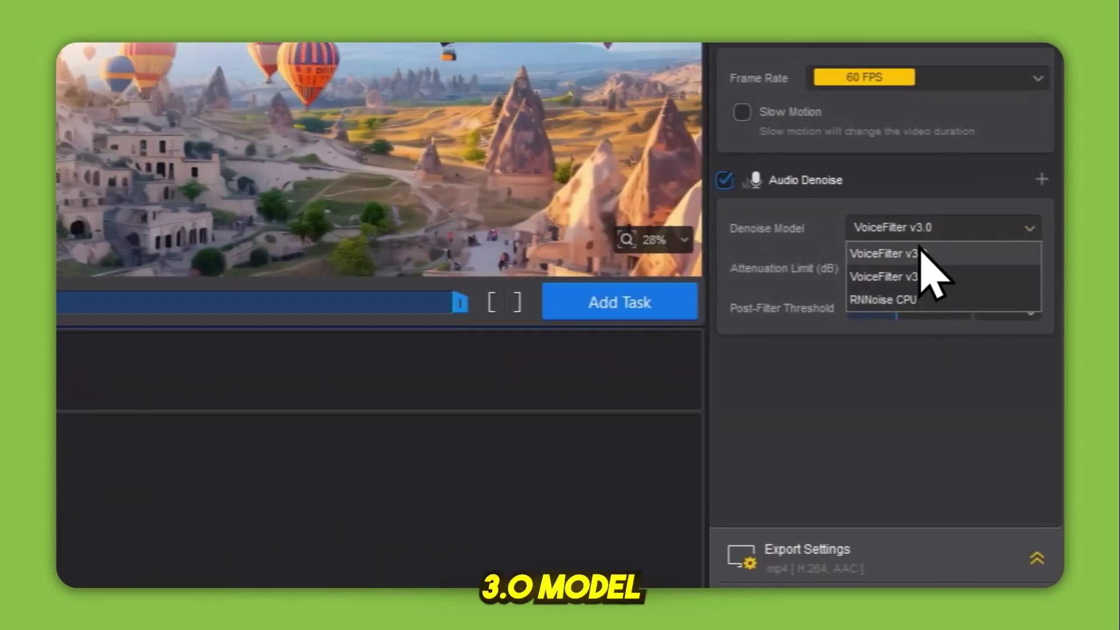
pyautogui.click(922, 254)
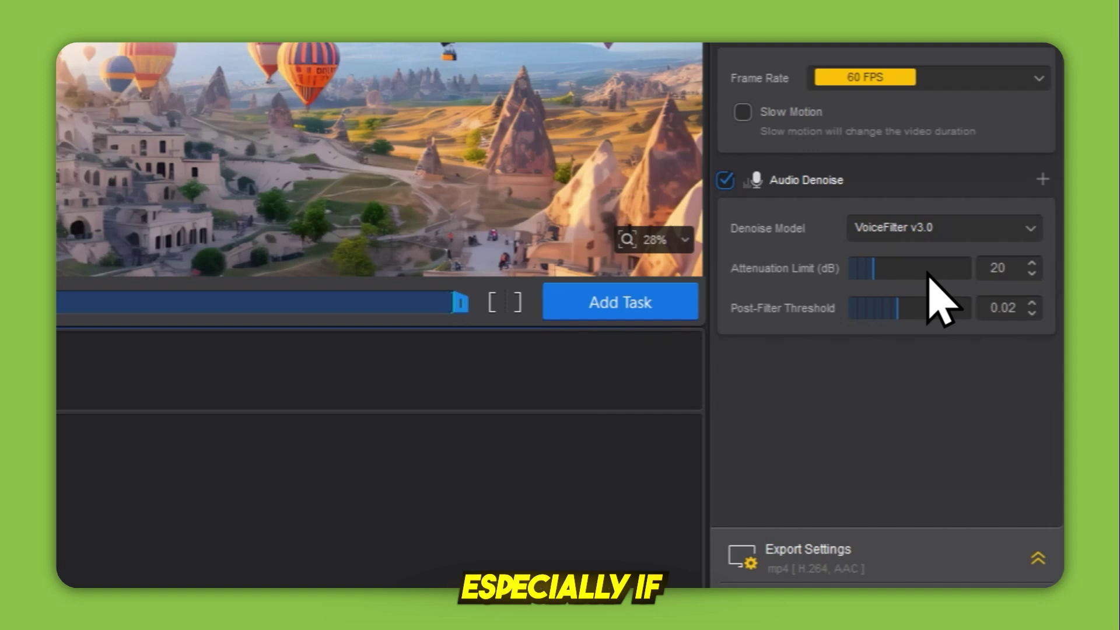
pyautogui.click(903, 267)
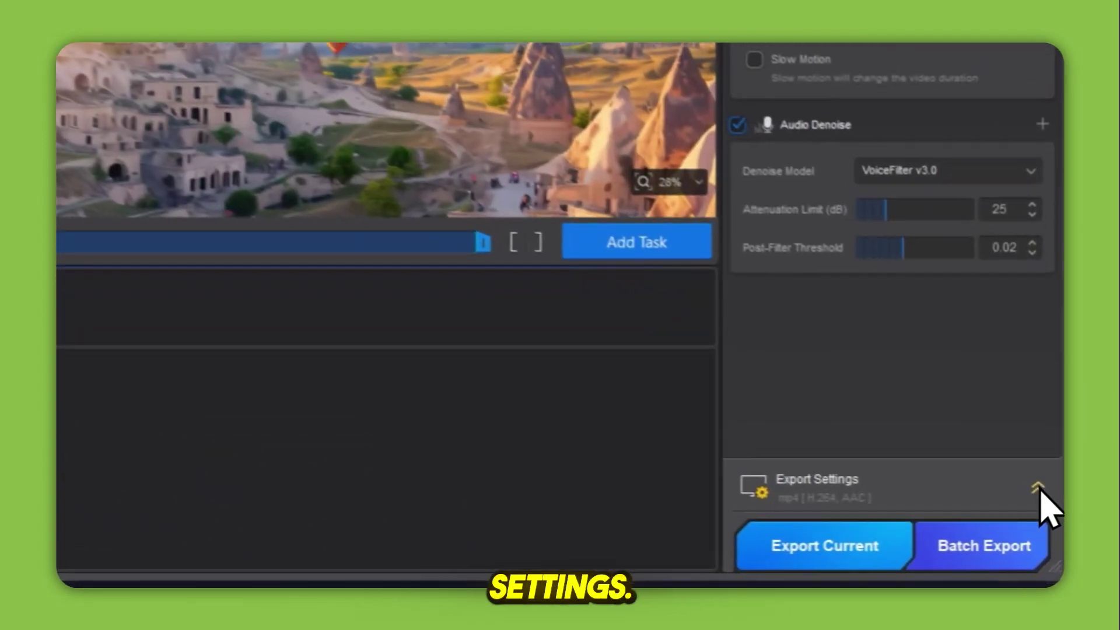
# Step: Keep MP4 output with H.264 video and AAC audio, confirm the Aiarty Video Output folder, and export
pyautogui.click(1050, 519)
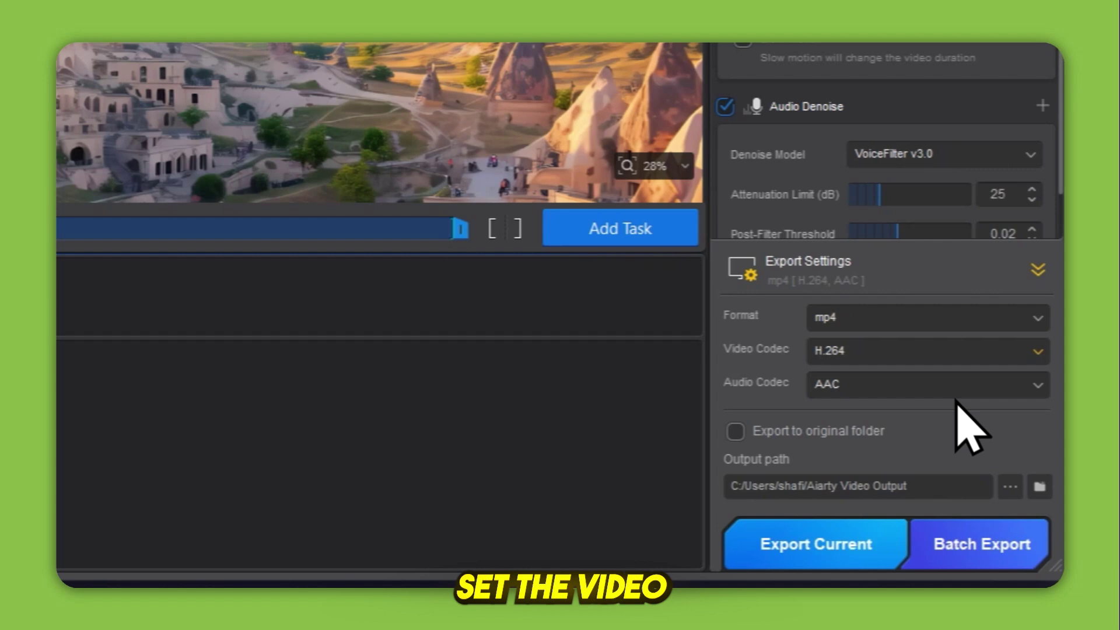
pyautogui.click(980, 412)
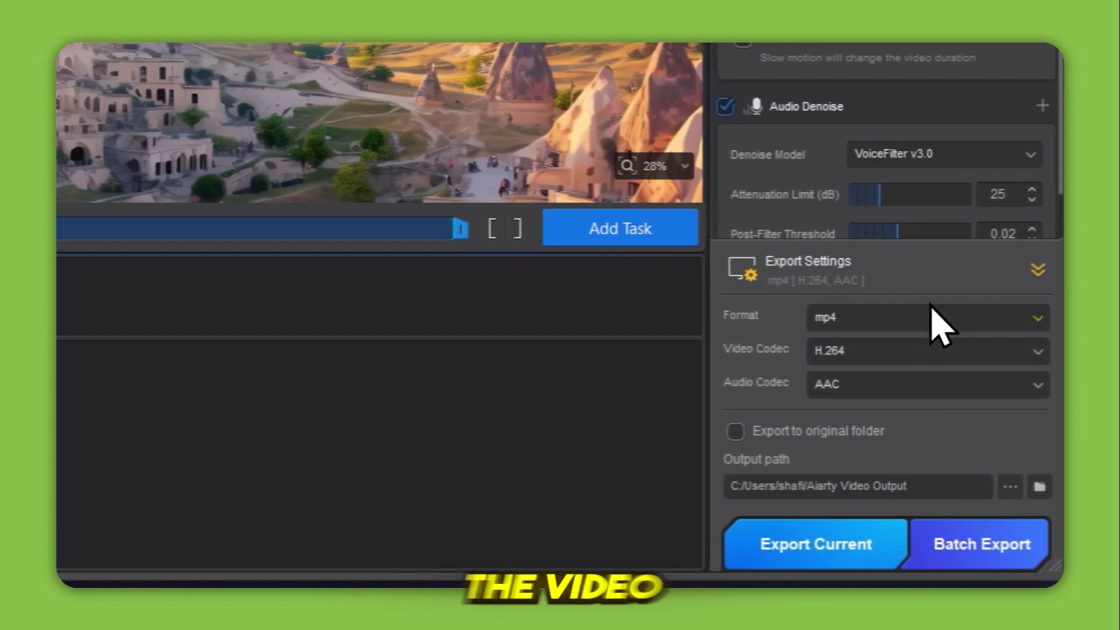
pyautogui.click(938, 351)
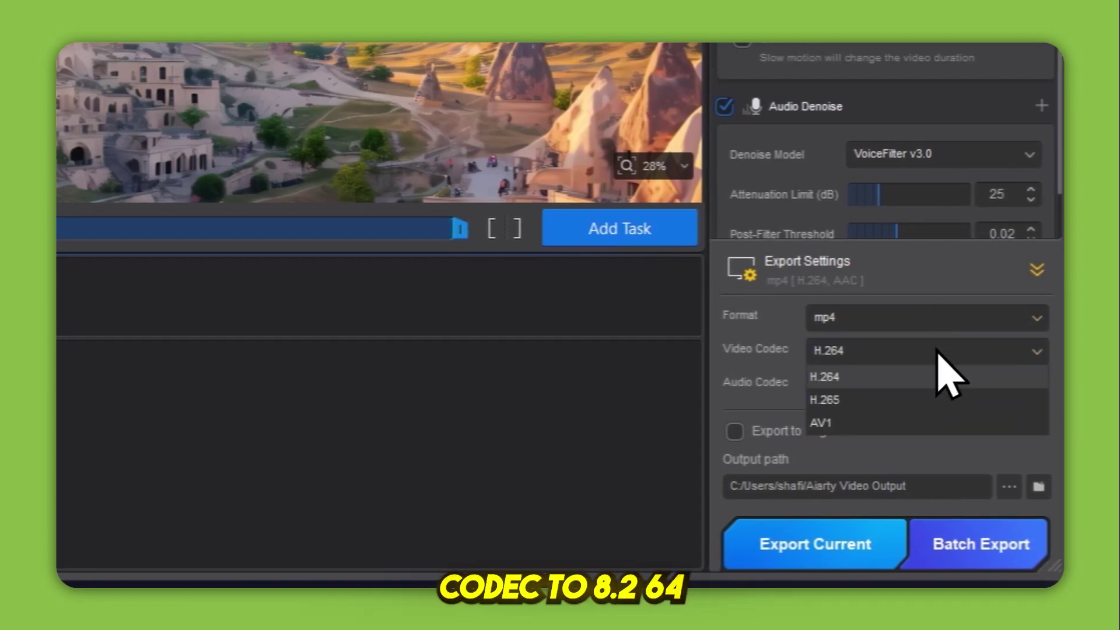
pyautogui.click(936, 373)
pyautogui.click(897, 384)
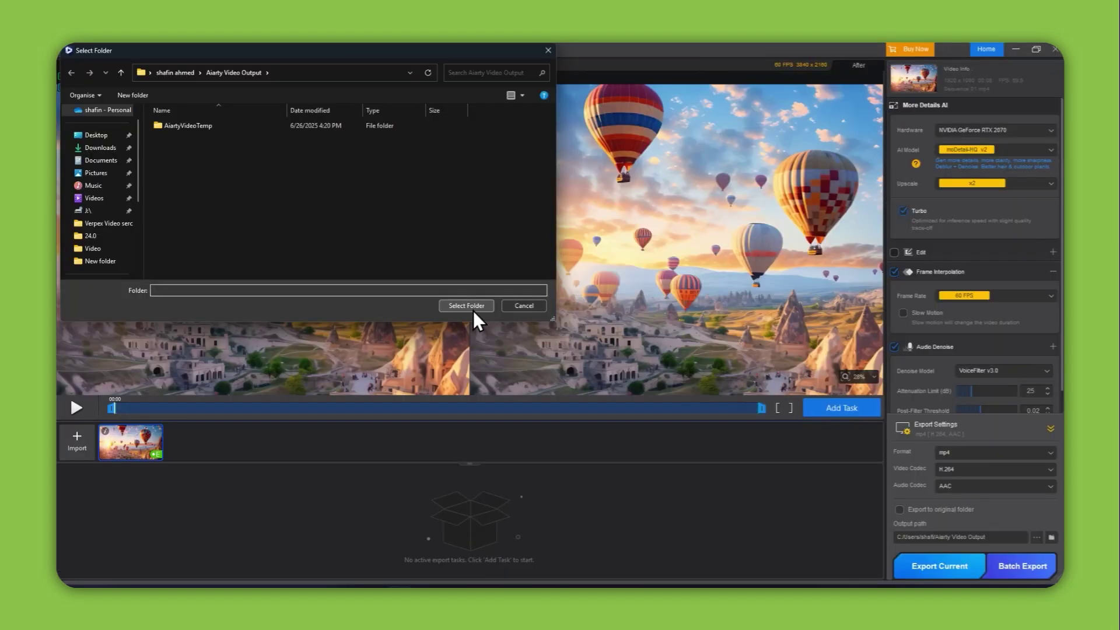
pyautogui.click(473, 309)
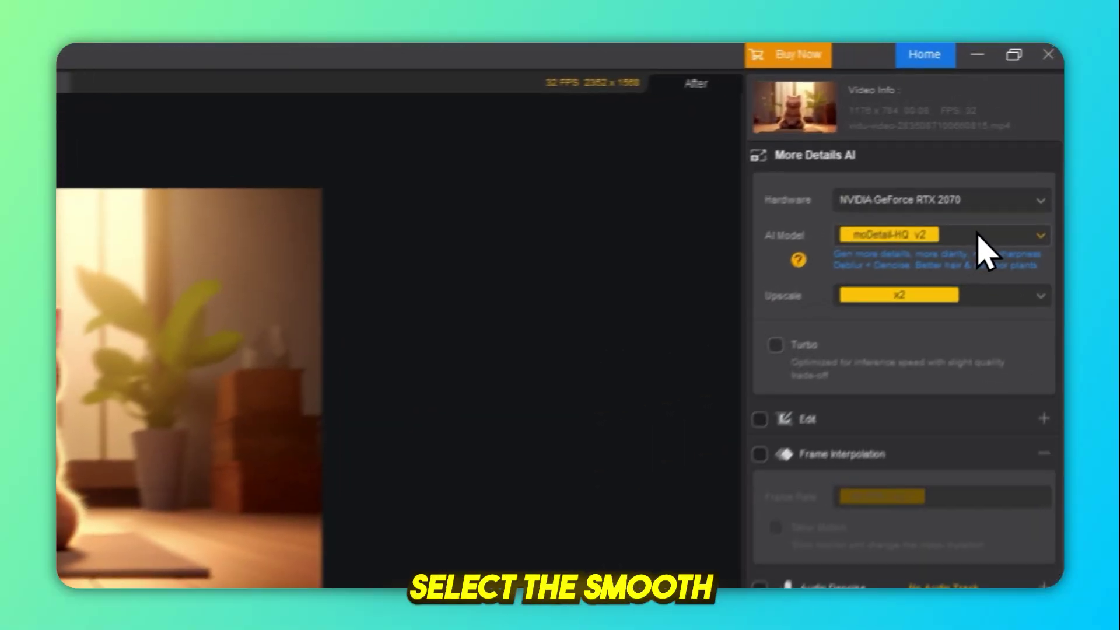
# Step: Choose Smooth-HQ v2 from the cat clip's AI Model list
pyautogui.click(1013, 148)
pyautogui.click(869, 307)
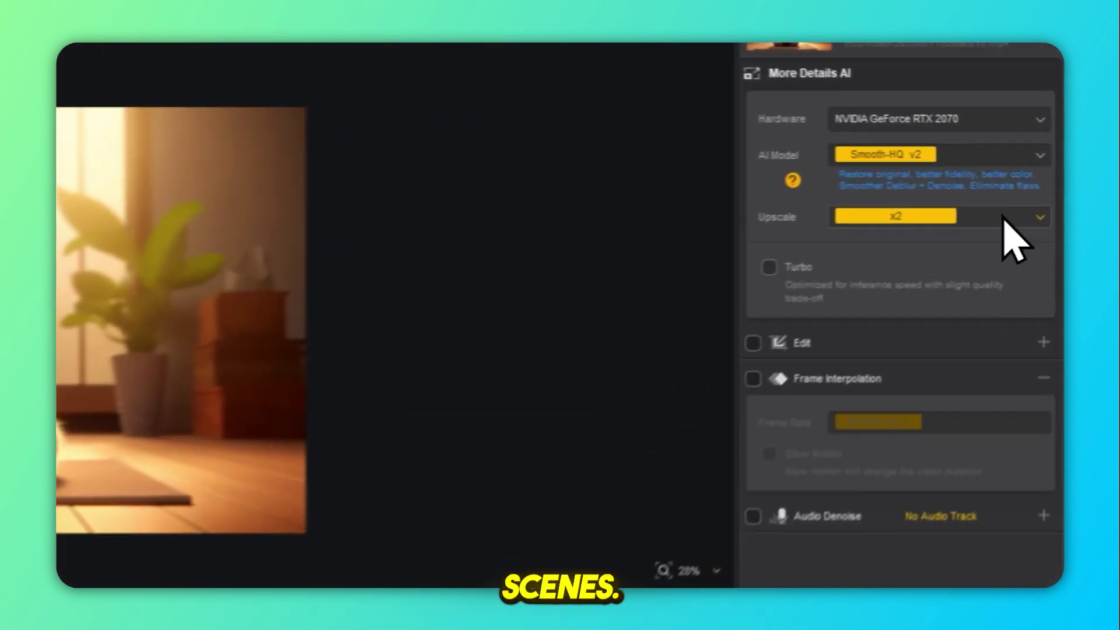
# Step: Upscale the cat clip x4 and interpolate frames to 90 FPS
pyautogui.click(1033, 183)
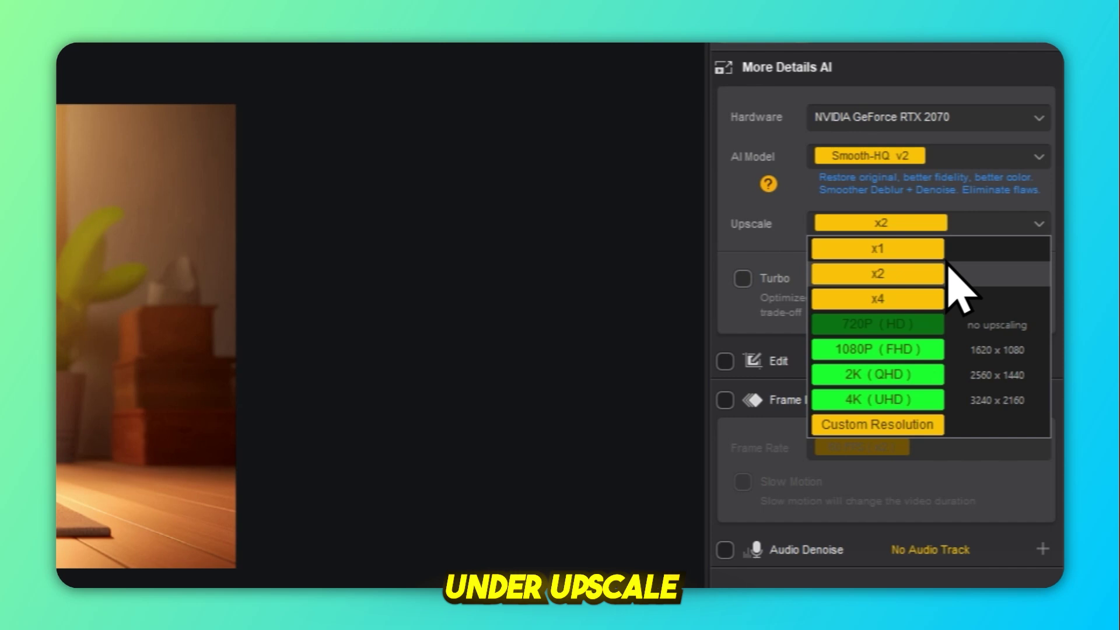
pyautogui.click(908, 299)
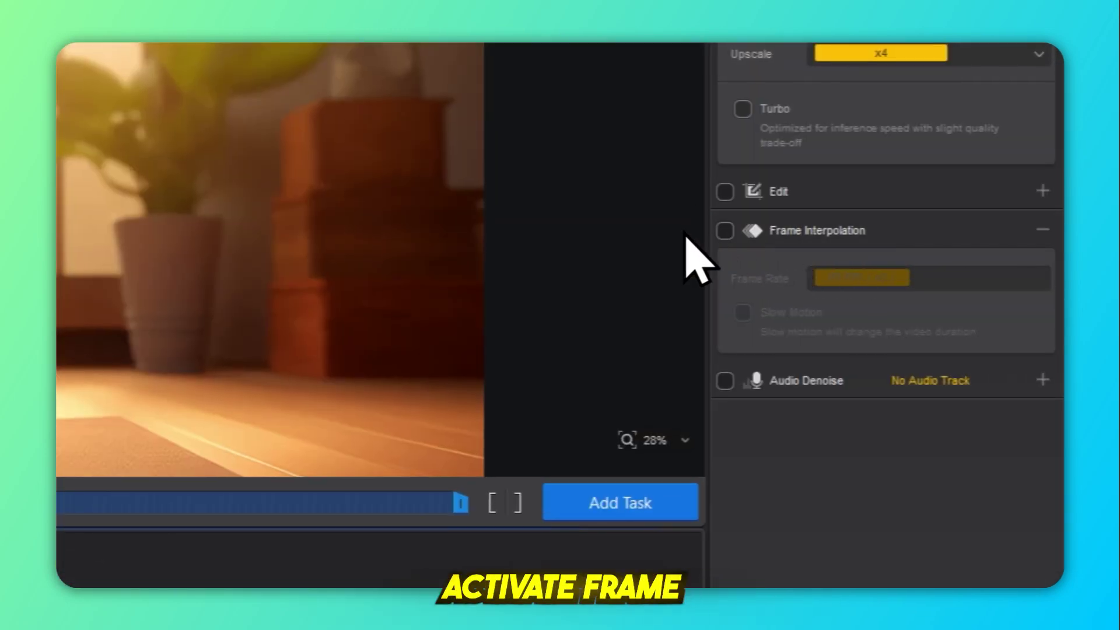
pyautogui.click(725, 231)
pyautogui.click(953, 284)
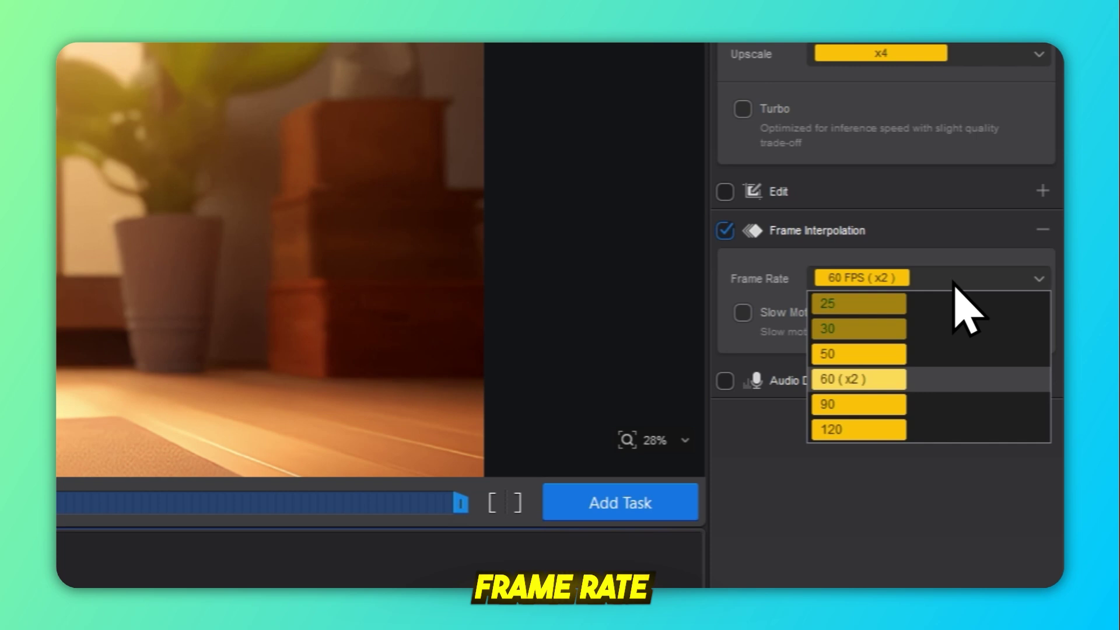
pyautogui.click(871, 408)
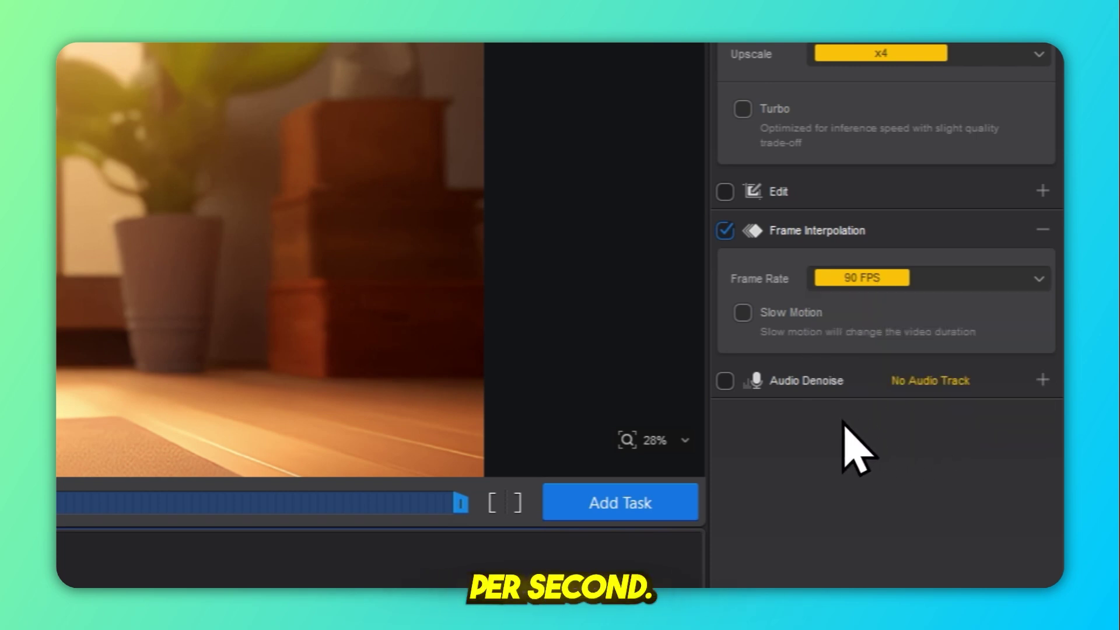
# Step: Turn on Audio Denoise and start exporting the cat clip as MP4
pyautogui.click(725, 382)
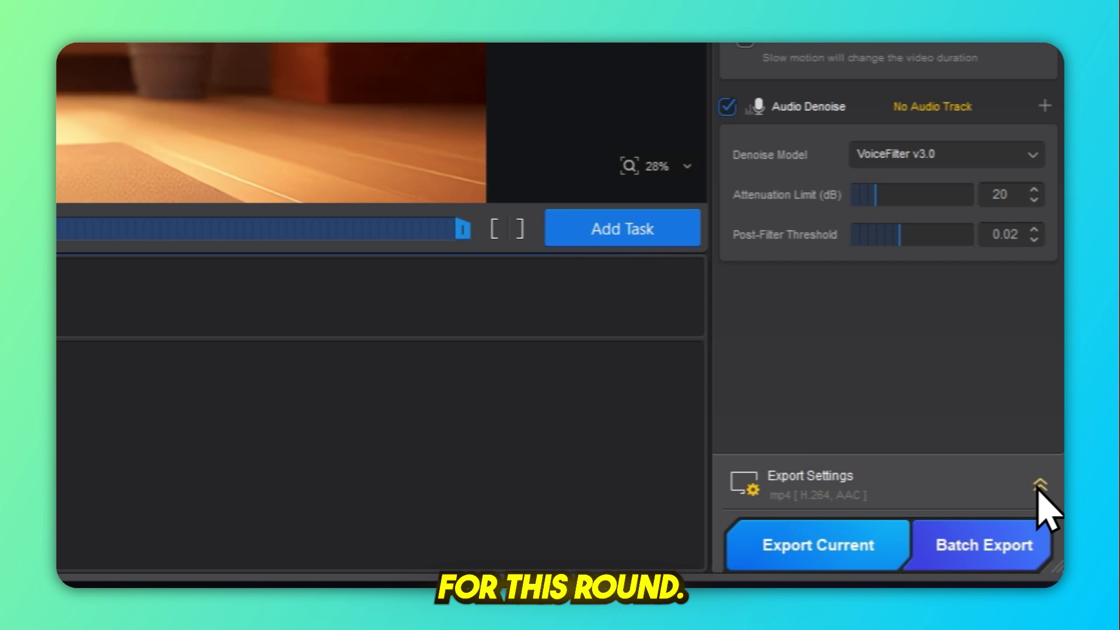
pyautogui.click(1039, 489)
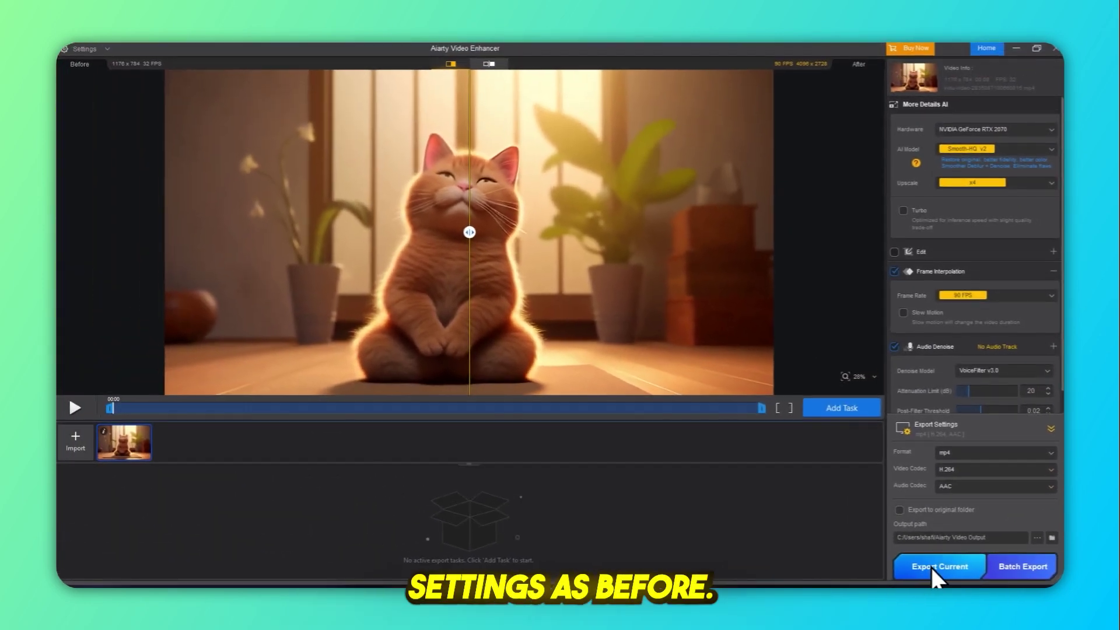
pyautogui.click(932, 567)
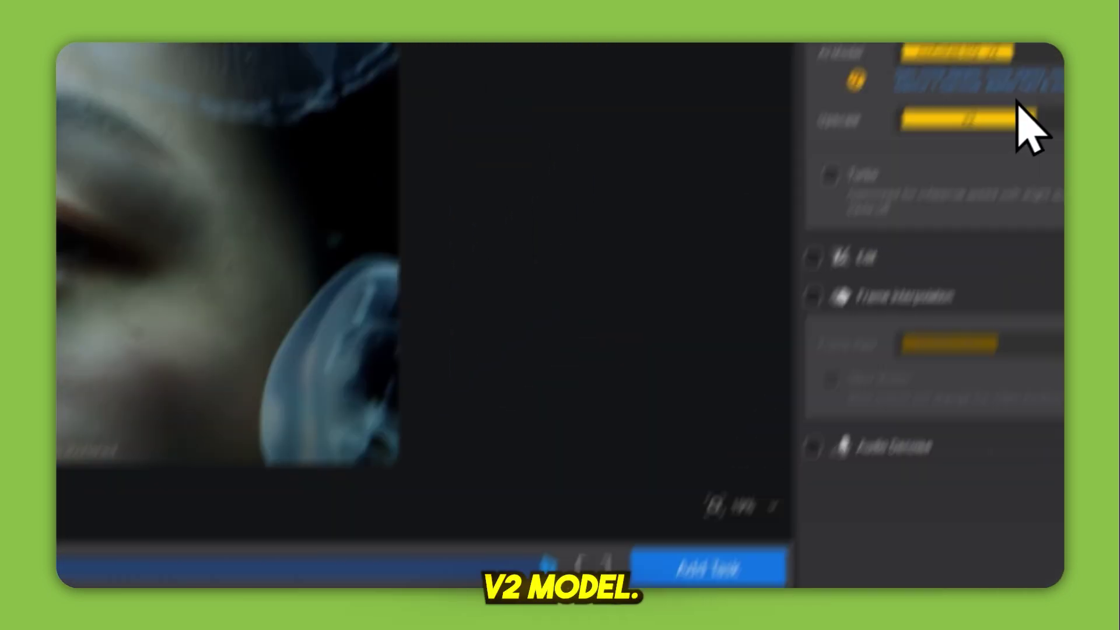
# Step: Give the jellyfish clip superVideo vHQ at x2 upscale with frame interpolation at 120 FPS
pyautogui.click(1010, 149)
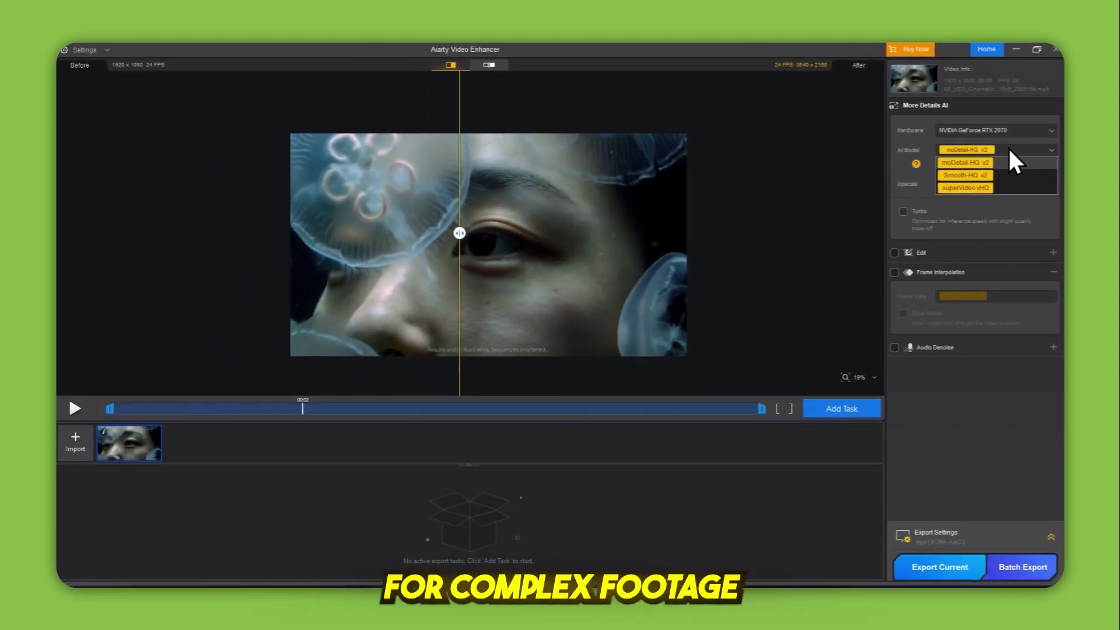
pyautogui.click(963, 187)
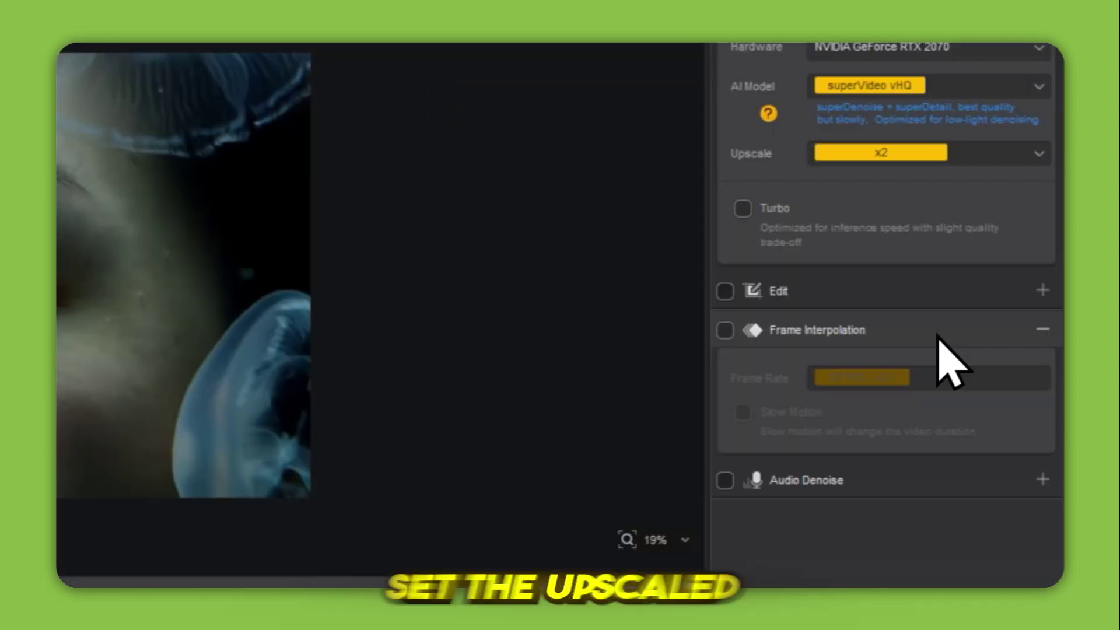
pyautogui.click(1038, 181)
pyautogui.click(980, 303)
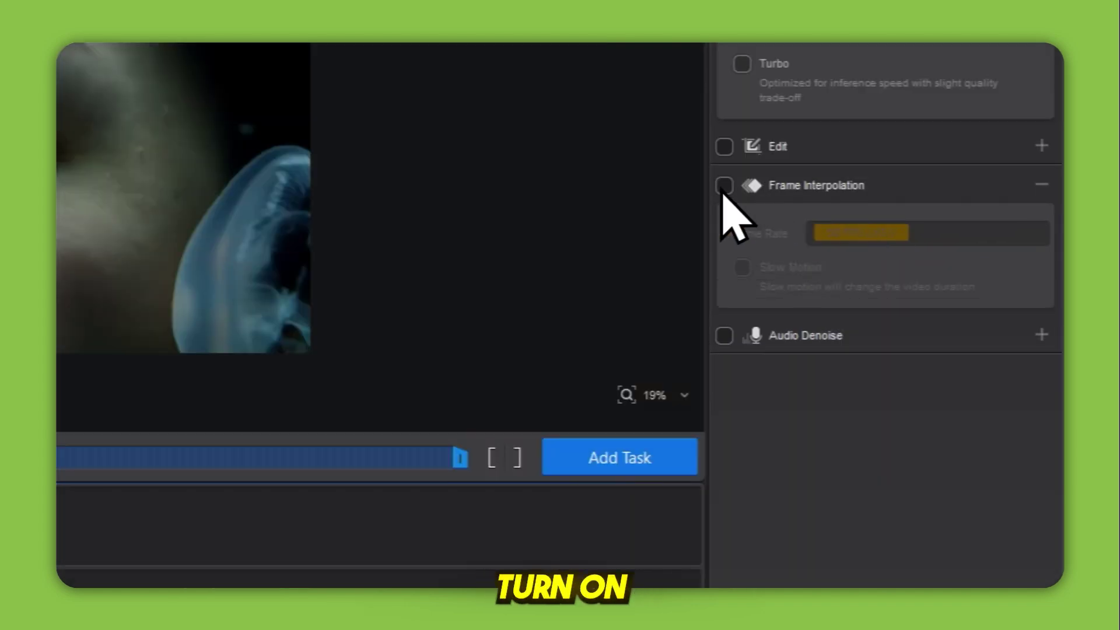
pyautogui.click(725, 429)
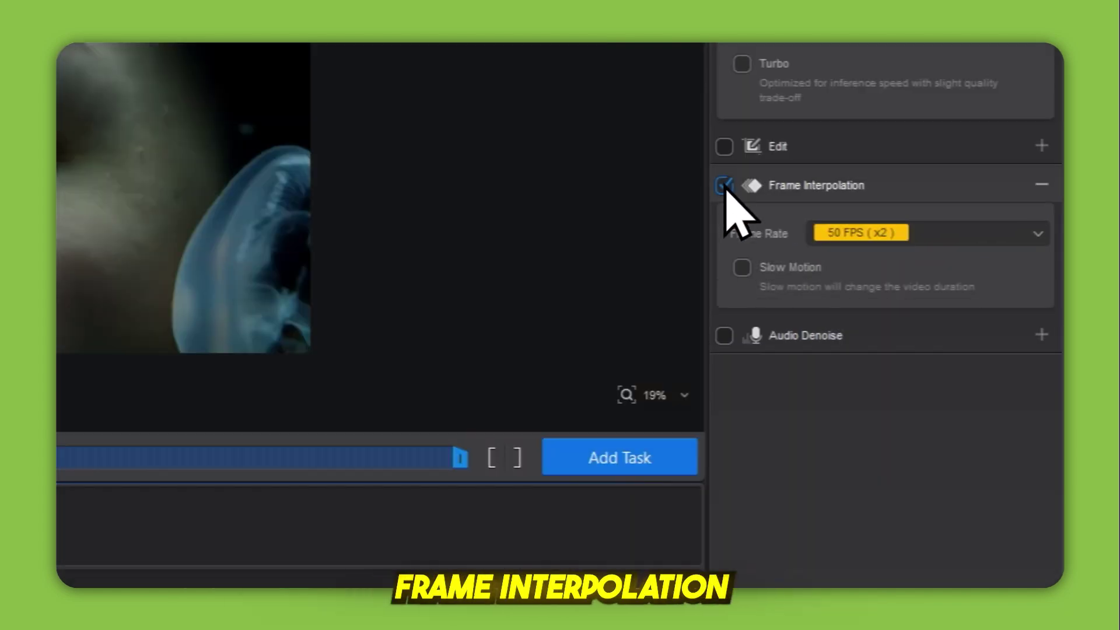
pyautogui.click(958, 233)
pyautogui.click(871, 380)
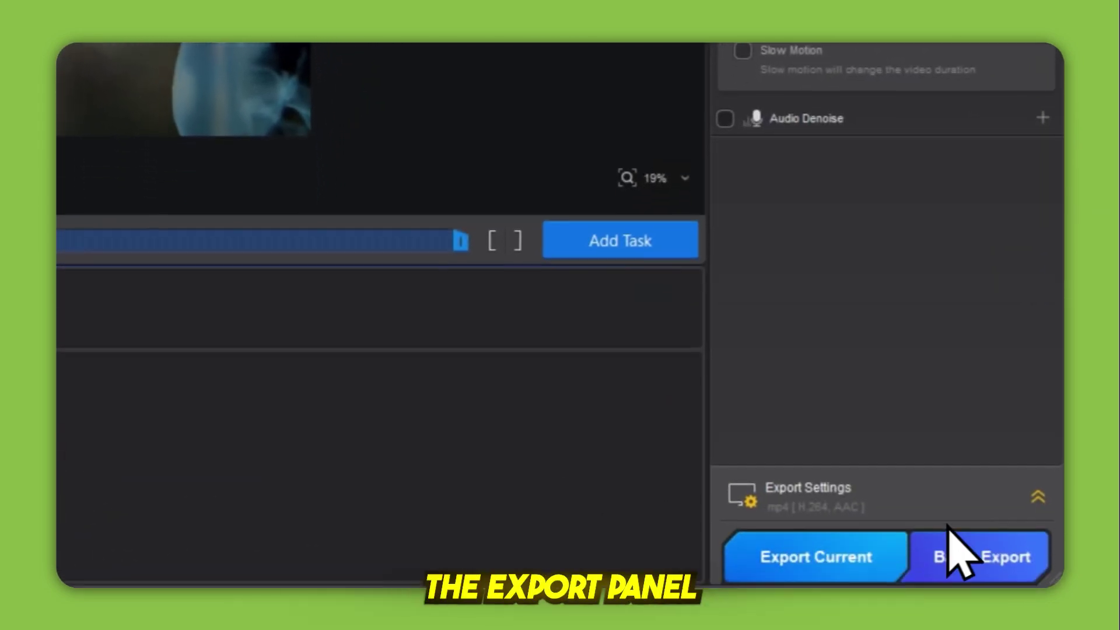
# Step: Expand Export Settings and confirm the jellyfish clip's AI model is superVideo vHQ
pyautogui.click(1034, 496)
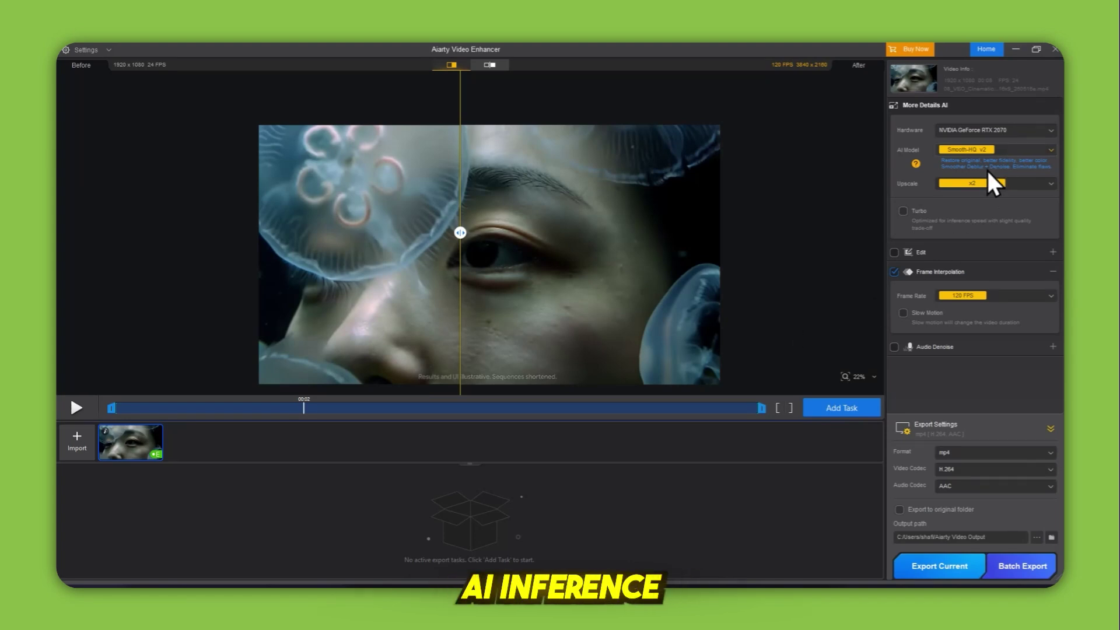
pyautogui.click(1004, 149)
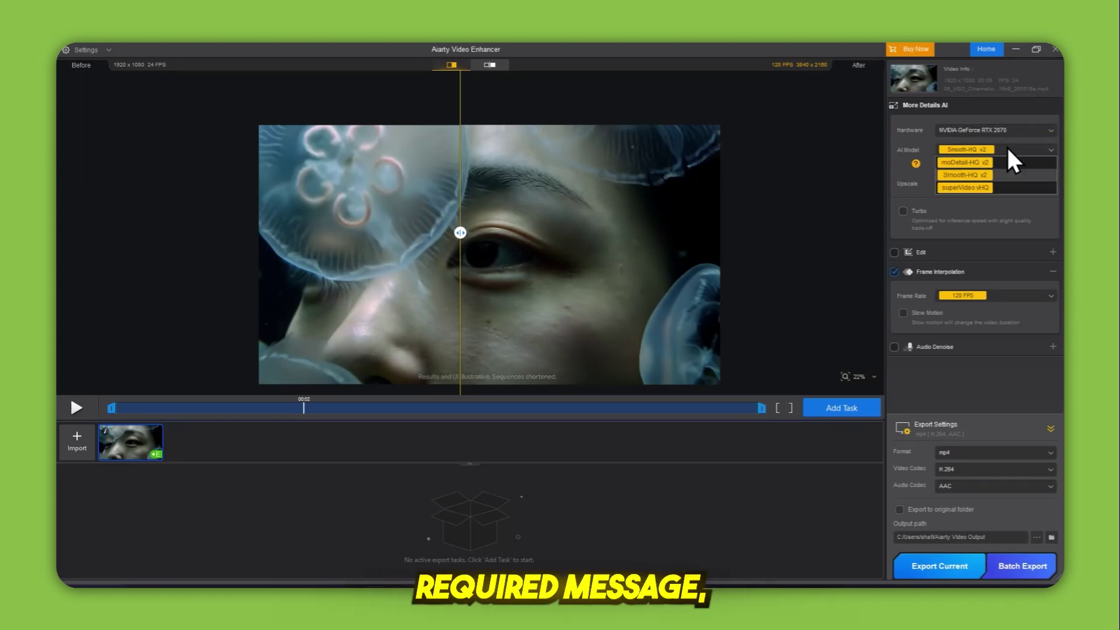
pyautogui.click(1006, 190)
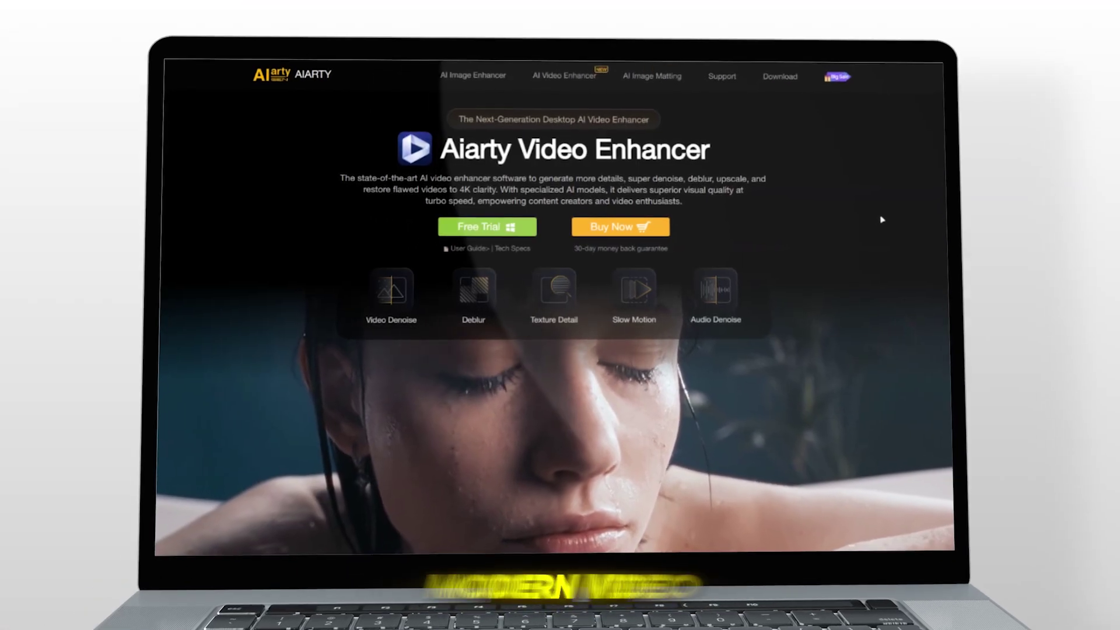
# Step: Scroll the Video Enhancer product page past the demo and 3X Faster sections
pyautogui.scroll(-5, 882, 219)
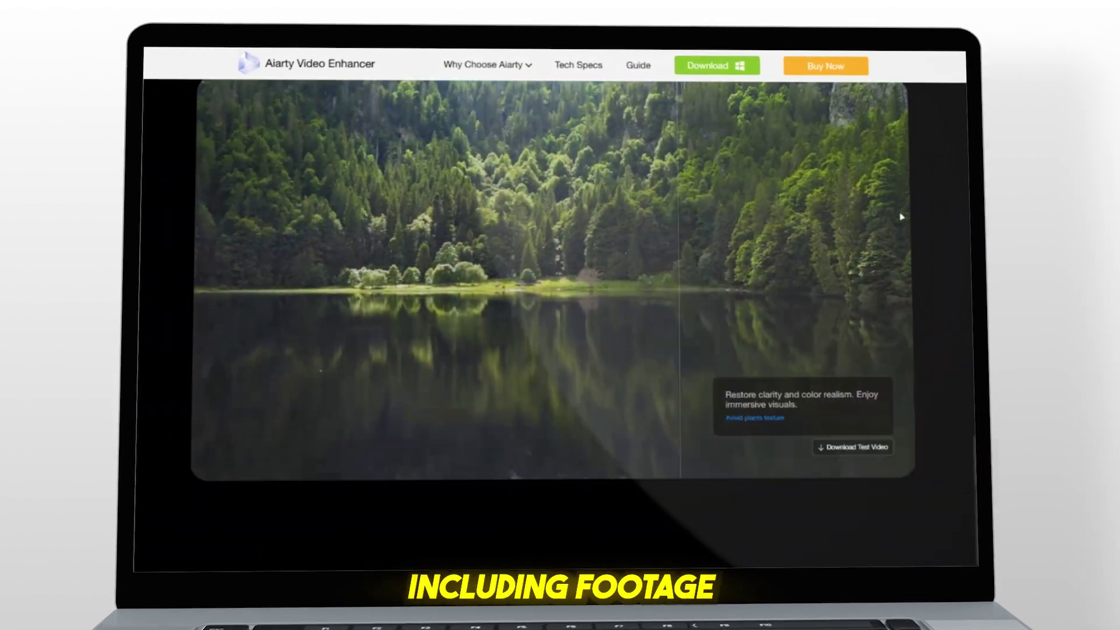
pyautogui.scroll(-10, 901, 218)
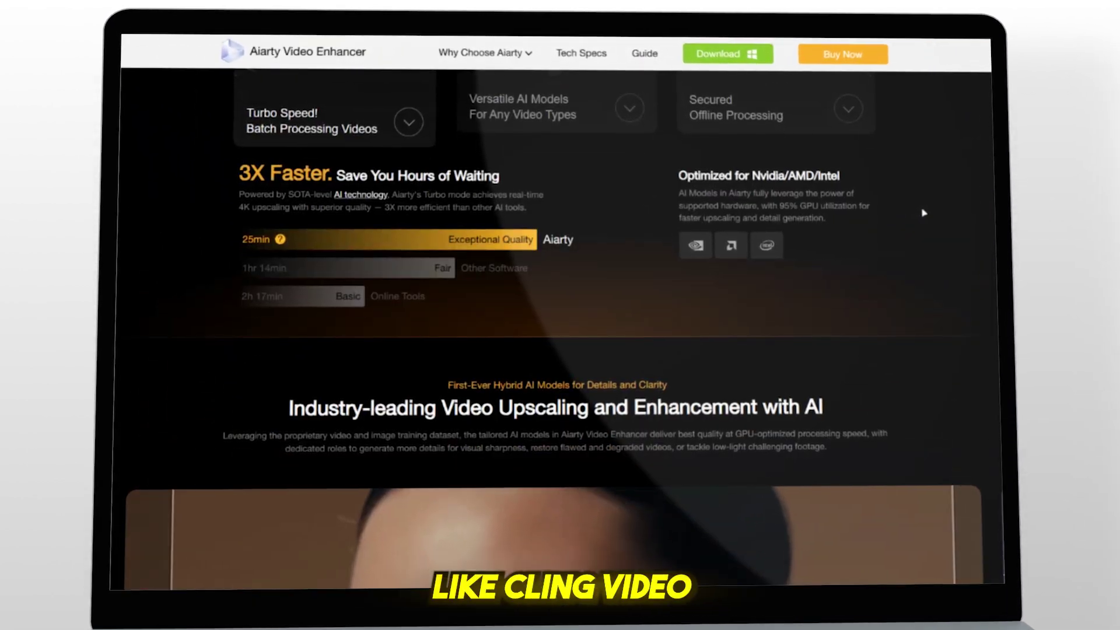
pyautogui.scroll(-6, 924, 213)
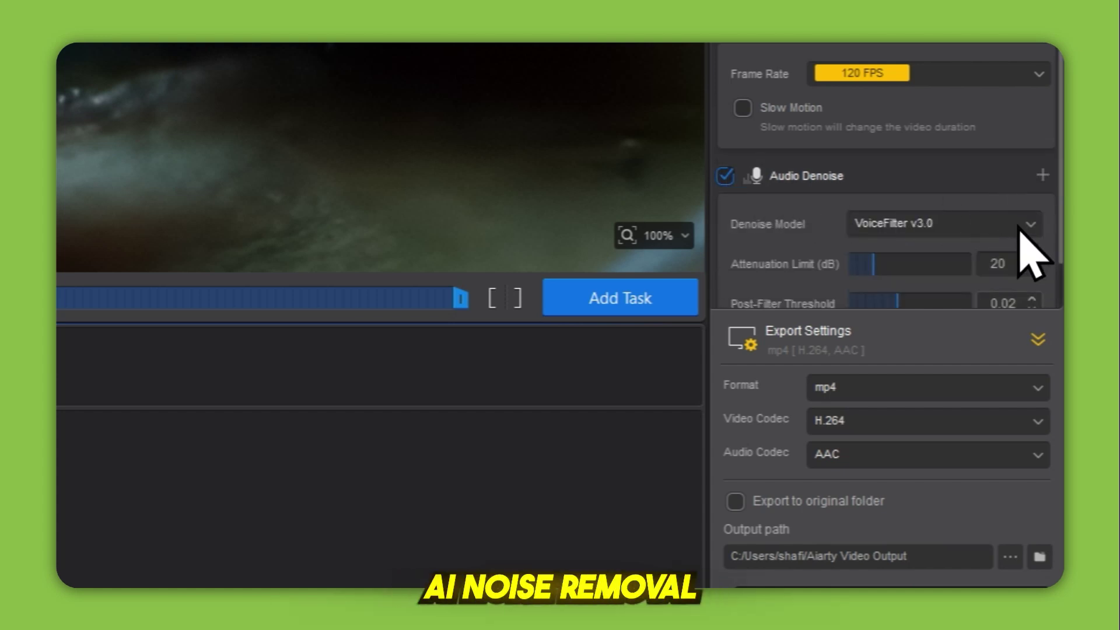
# Step: Collapse Export Settings and show the jellyfish clip's frame rate options
pyautogui.click(1038, 340)
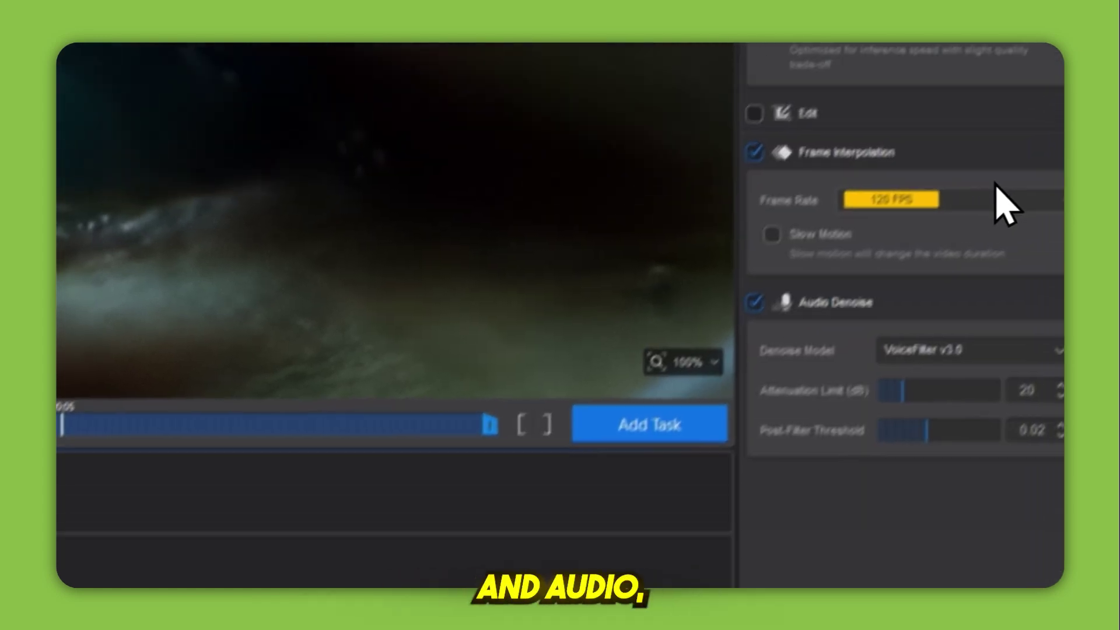
pyautogui.click(993, 123)
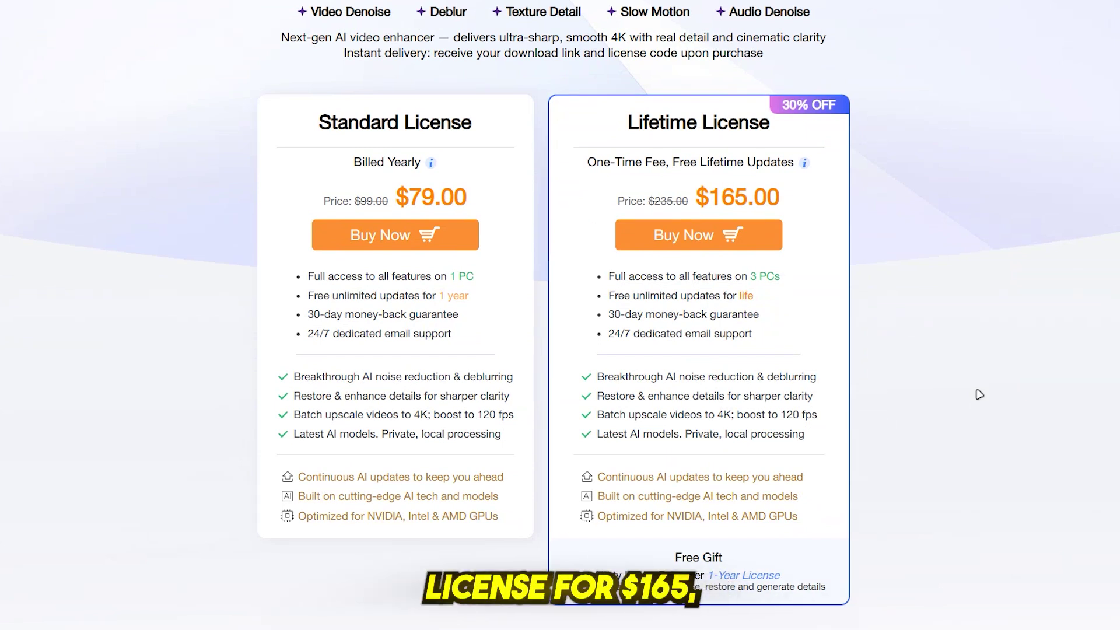
# Step: Scroll up the pricing page comparing the $79 Standard and $165 Lifetime licenses
pyautogui.scroll(1, 980, 394)
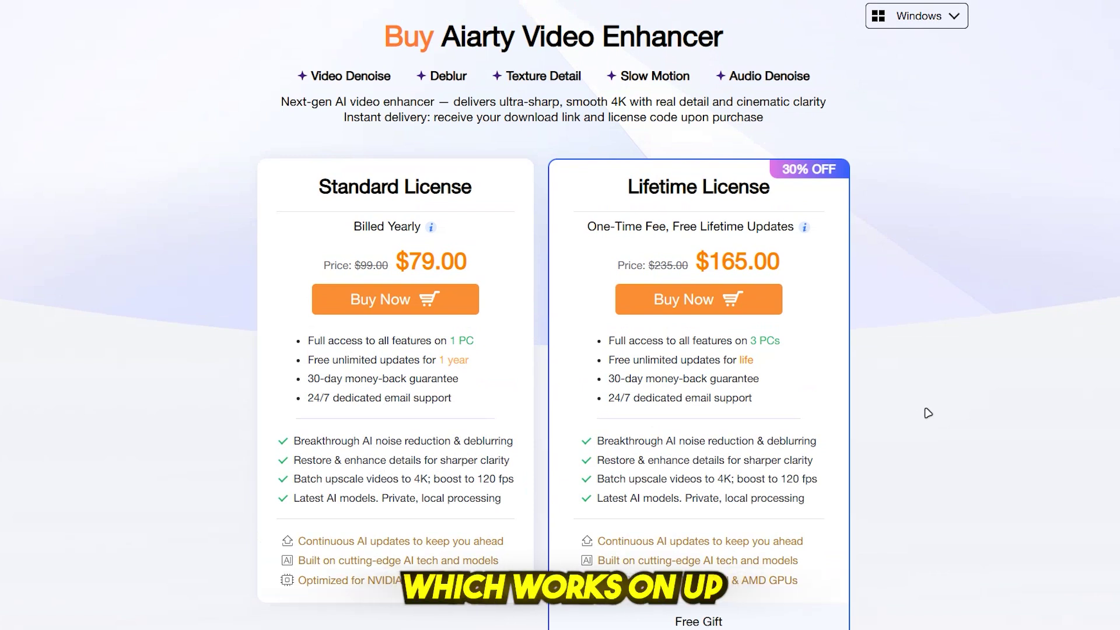